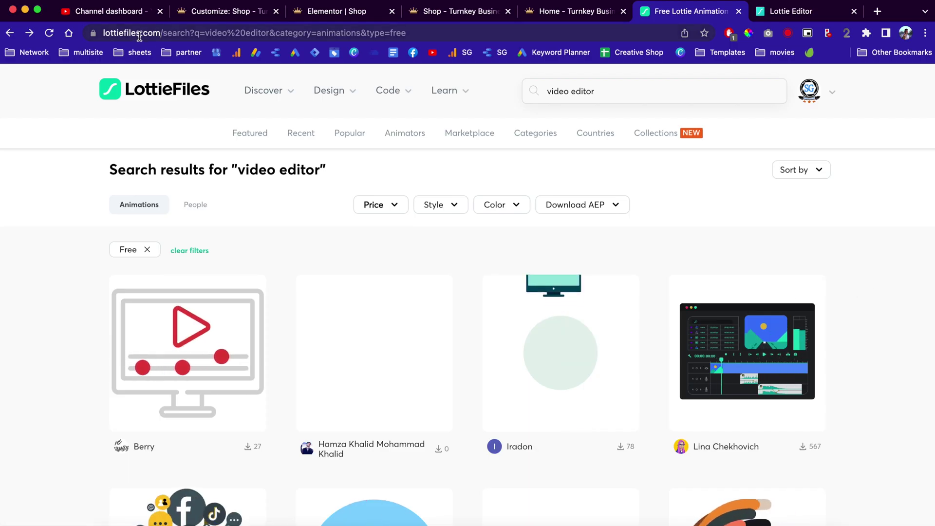
- Search LottieFiles for free 'video editor' animations and scroll through the results grid
{"action": "mouse_move", "coordinate": [267, 128]}
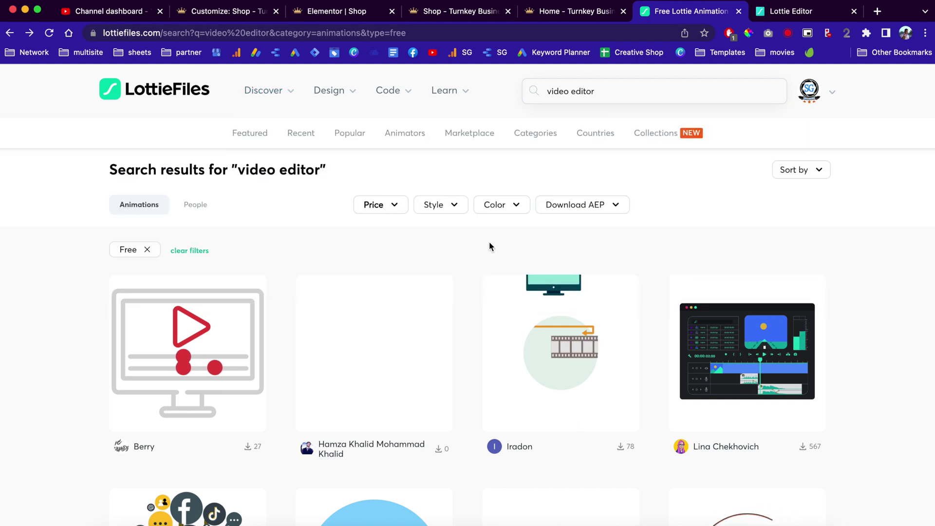
{"action": "left_click", "coordinate": [616, 92]}
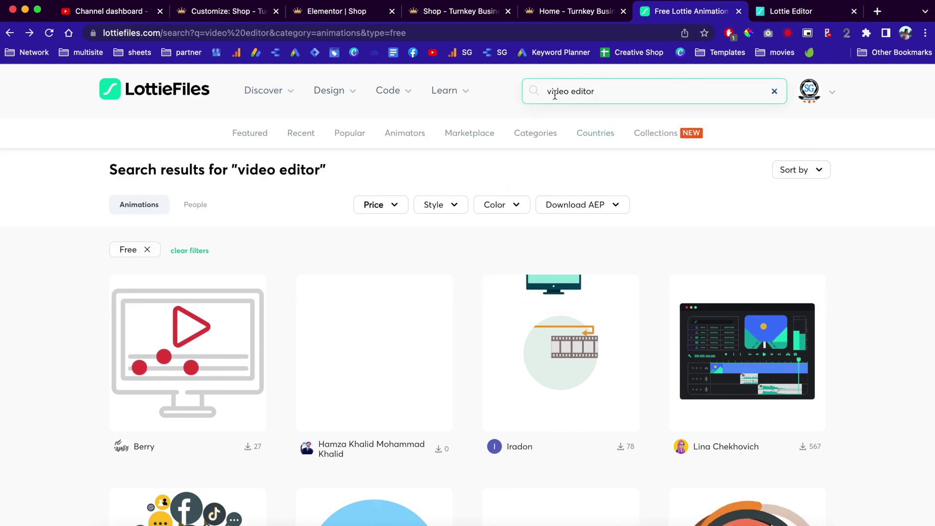
{"action": "scroll", "coordinate": [551, 191], "scroll_direction": "down", "scroll_amount": 1}
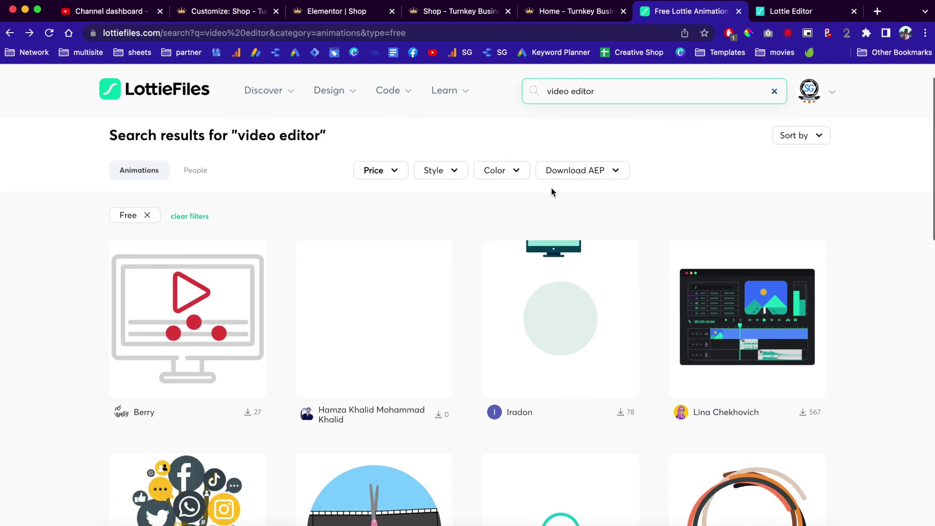
{"action": "scroll", "coordinate": [707, 243], "scroll_direction": "down", "scroll_amount": 1}
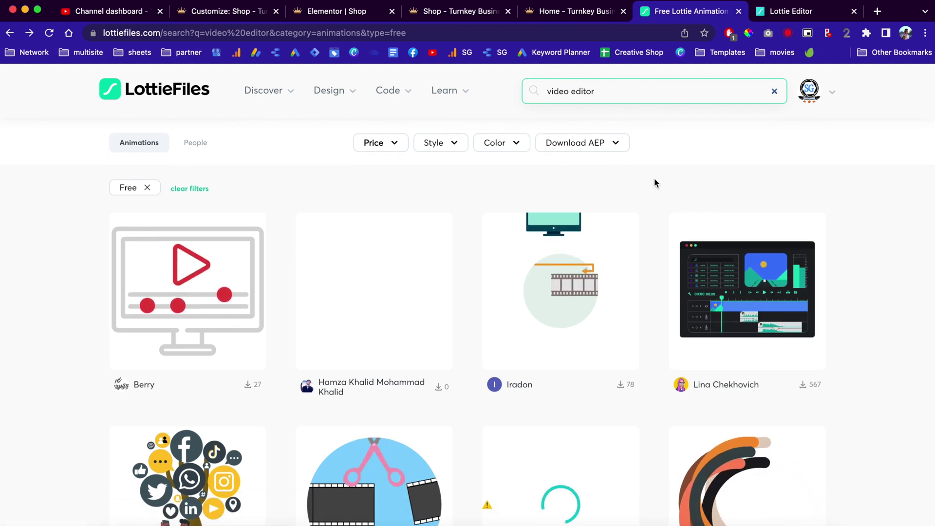
- Open the 'video clip editing timeline window in the program' animation and scroll to Edit Layer Colors
{"action": "left_click", "coordinate": [732, 279]}
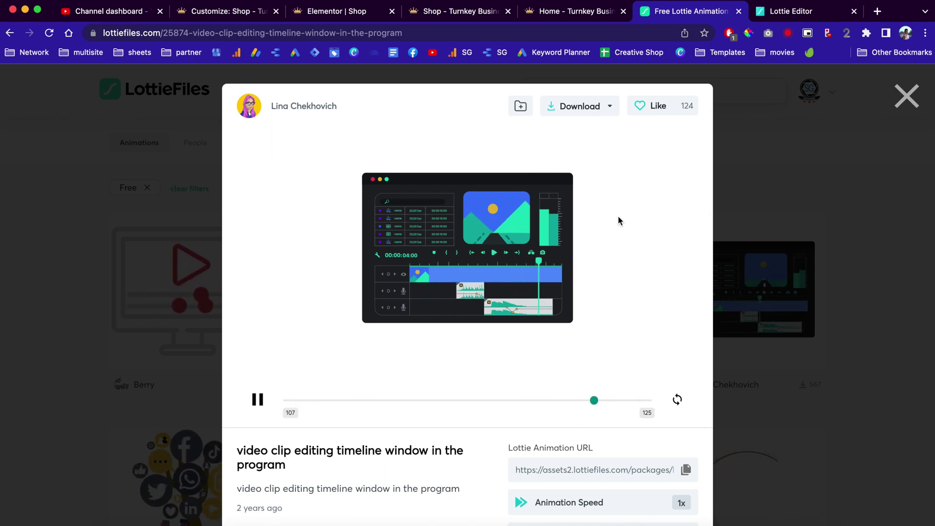
{"action": "scroll", "coordinate": [618, 216], "scroll_direction": "down", "scroll_amount": 10}
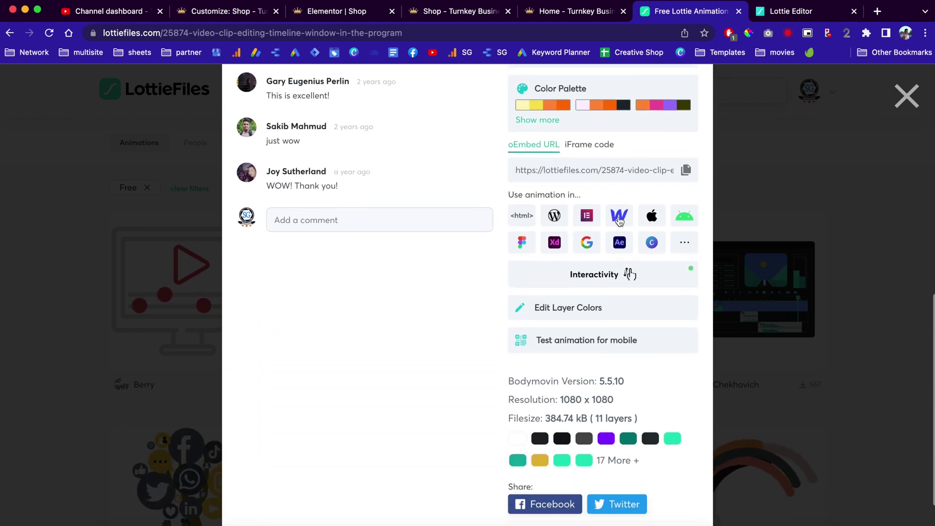
{"action": "scroll", "coordinate": [620, 220], "scroll_direction": "down", "scroll_amount": 3}
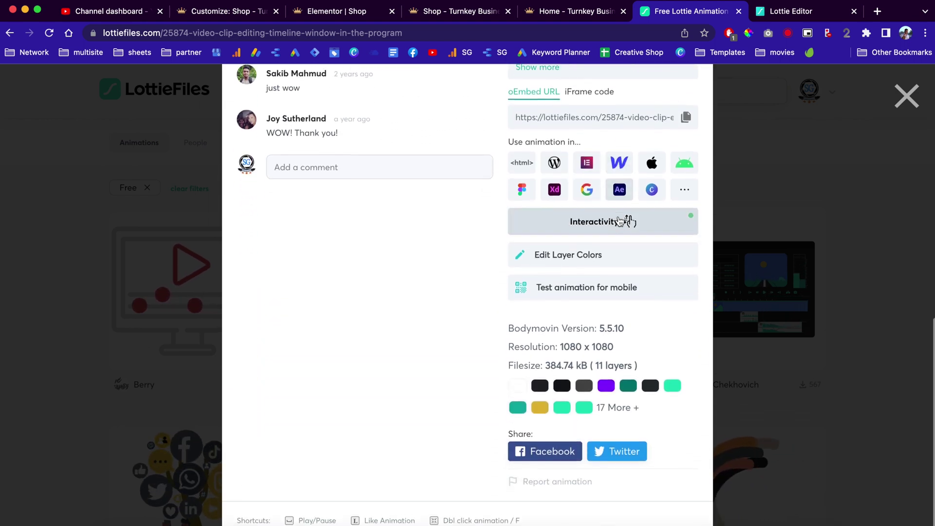
- Open the animation's layer colour editing in Lottie Editor and review its grouped colours
{"action": "left_click", "coordinate": [580, 260]}
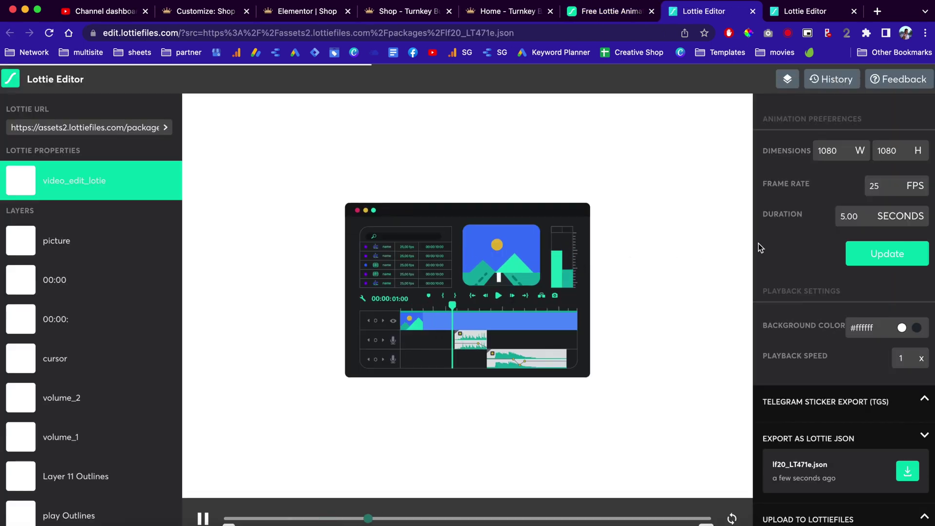
{"action": "scroll", "coordinate": [760, 244], "scroll_direction": "down", "scroll_amount": 1}
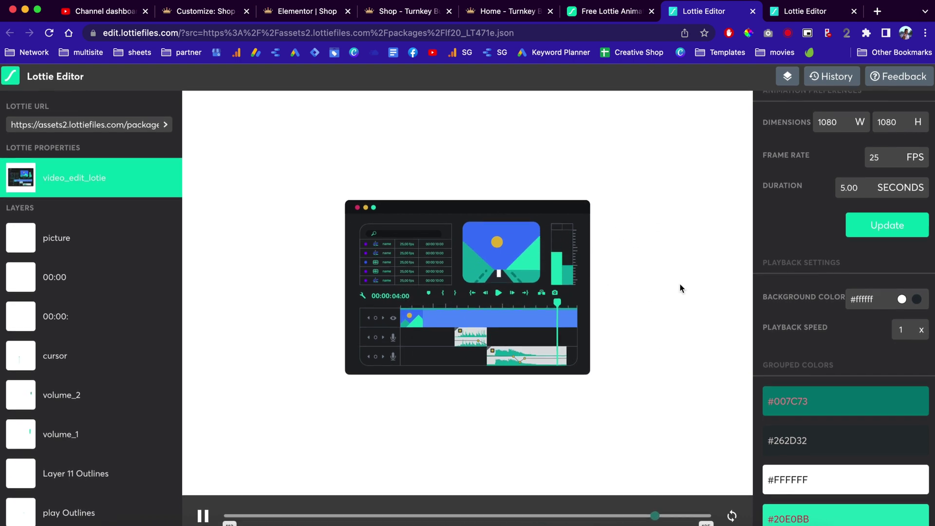
{"action": "scroll", "coordinate": [852, 374], "scroll_direction": "down", "scroll_amount": 3}
{"action": "scroll", "coordinate": [852, 378], "scroll_direction": "down", "scroll_amount": 3}
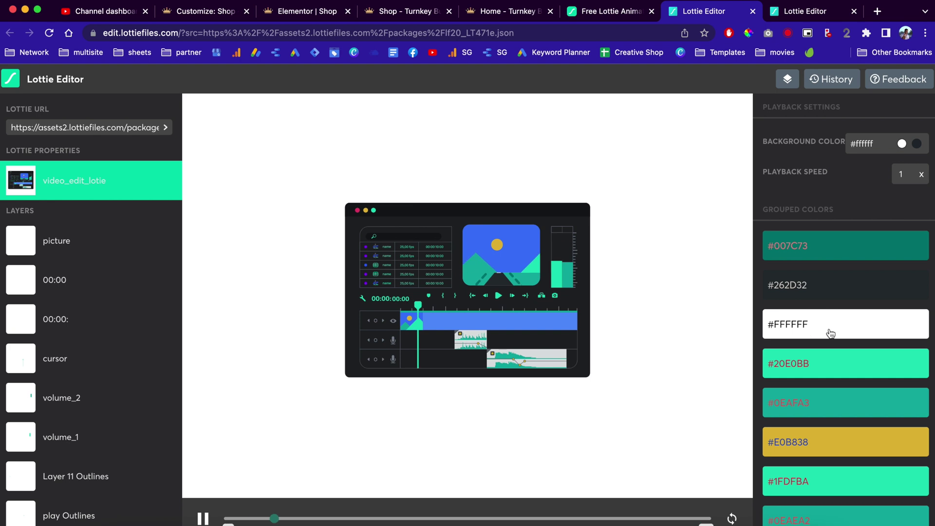
{"action": "scroll", "coordinate": [831, 333], "scroll_direction": "down", "scroll_amount": 12}
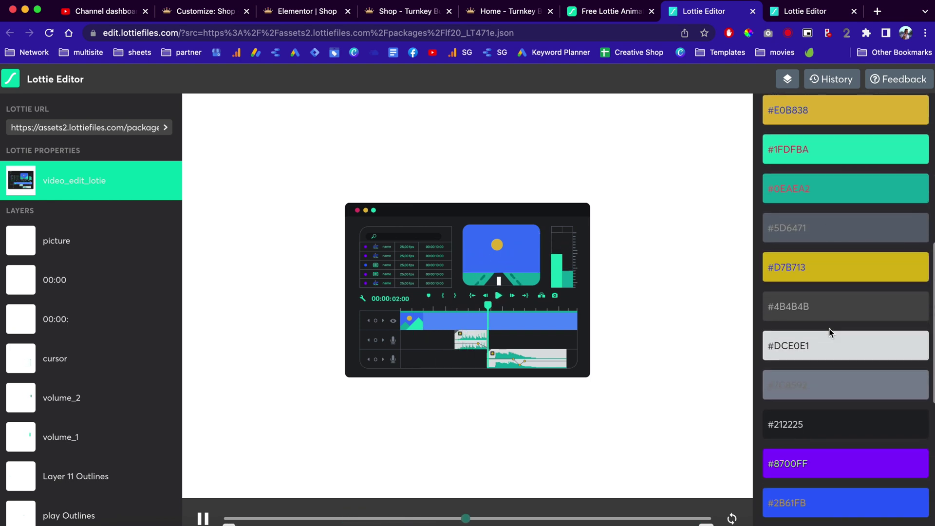
{"action": "scroll", "coordinate": [831, 333], "scroll_direction": "up", "scroll_amount": 10}
- Set the #FFFFFF colour group to transparent, apply it, and export as Lottie JSON
{"action": "left_click", "coordinate": [824, 246]}
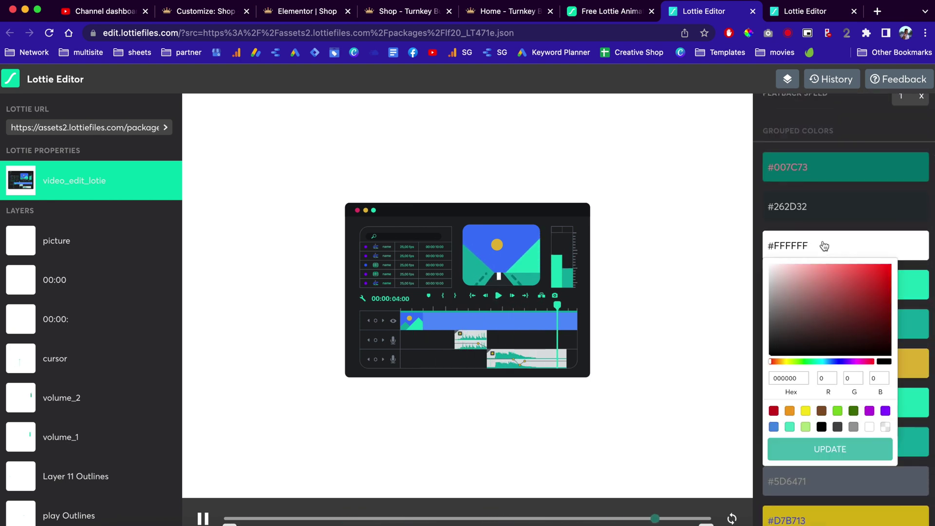
{"action": "left_click", "coordinate": [886, 430]}
{"action": "left_click", "coordinate": [853, 451]}
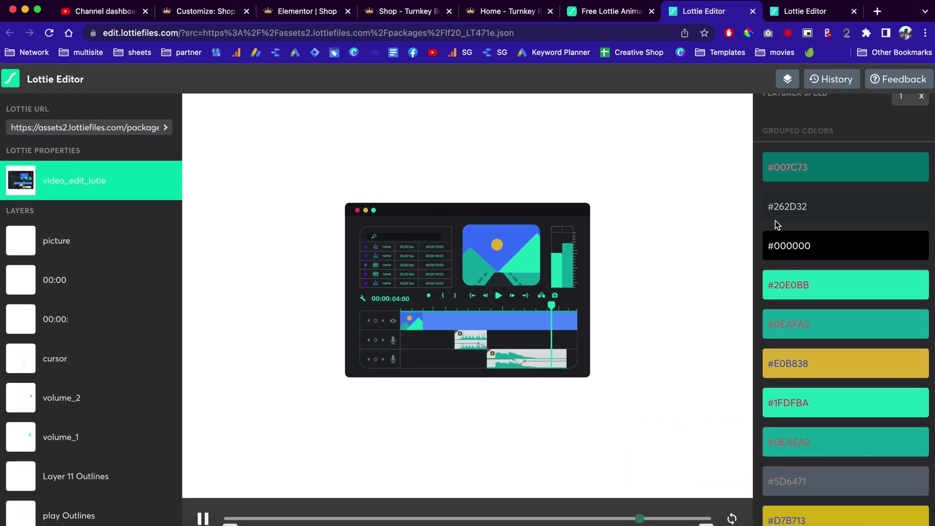
{"action": "scroll", "coordinate": [805, 301], "scroll_direction": "down", "scroll_amount": 10}
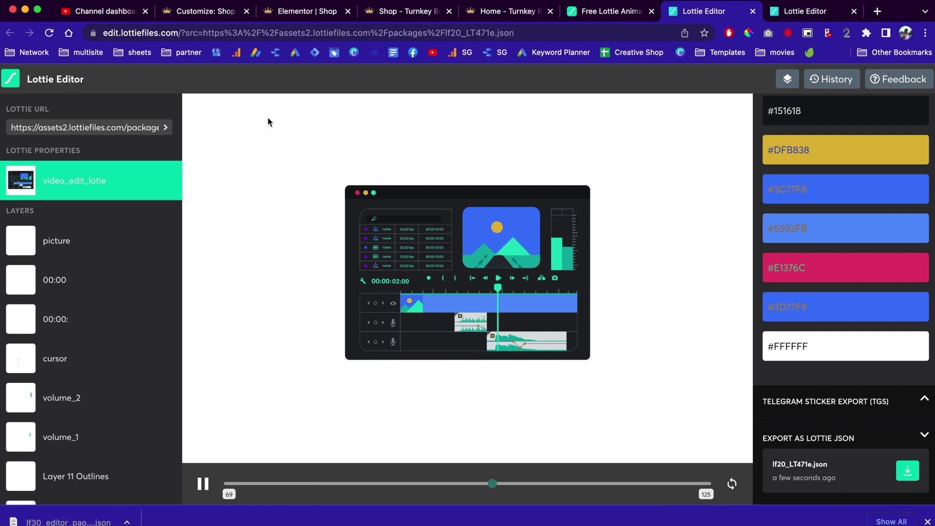
- In the Elementor Shop page, add a Lottie widget to the hero's video templates column
{"action": "left_click", "coordinate": [311, 14]}
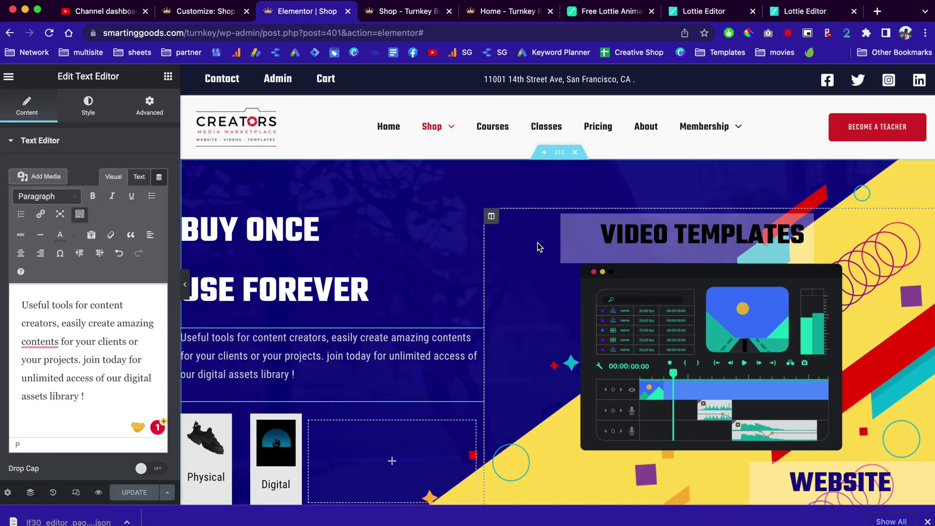
{"action": "scroll", "coordinate": [592, 319], "scroll_direction": "down", "scroll_amount": 1}
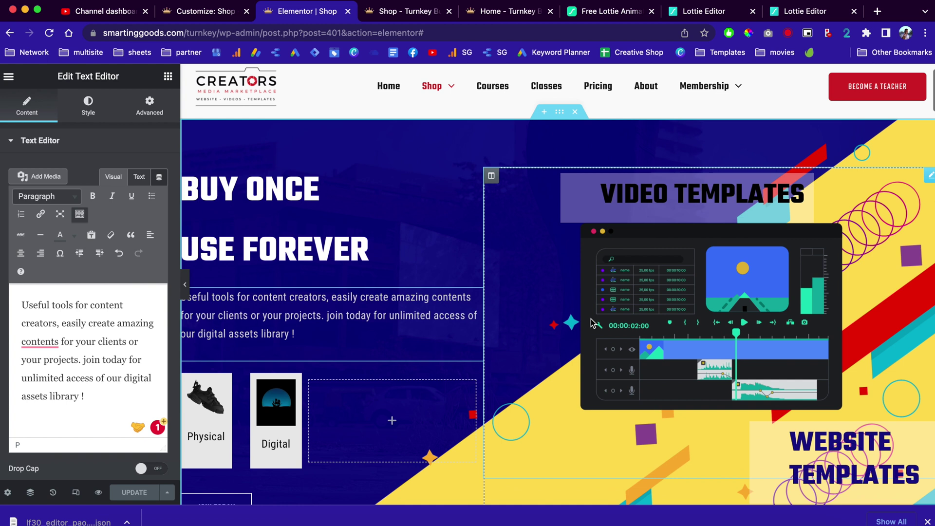
{"action": "left_click", "coordinate": [755, 293]}
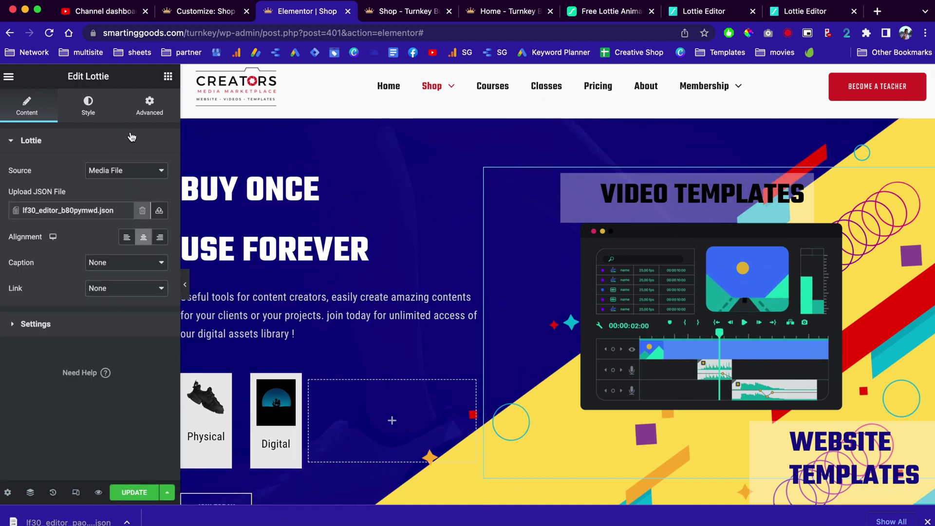
{"action": "left_click", "coordinate": [167, 77]}
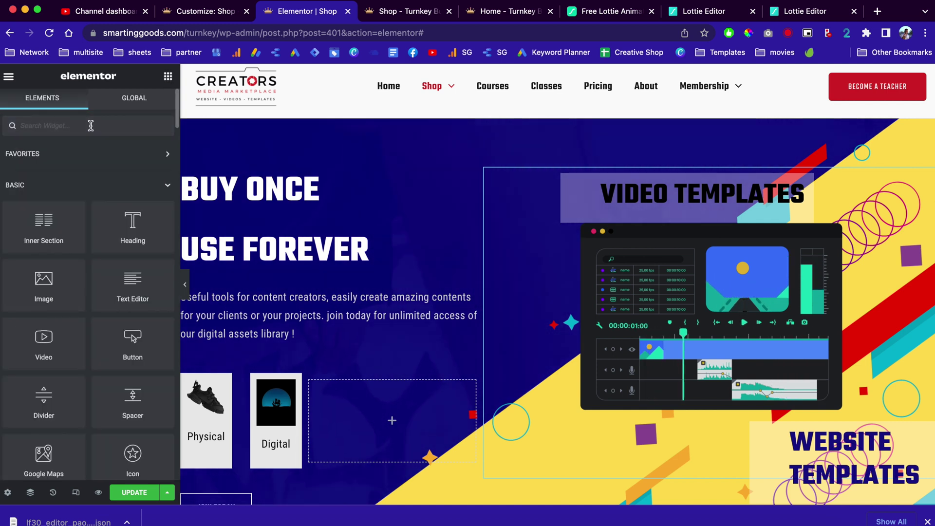
{"action": "type", "text": "lot"}
{"action": "left_click_drag", "start_coordinate": [36, 155], "coordinate": [659, 414]}
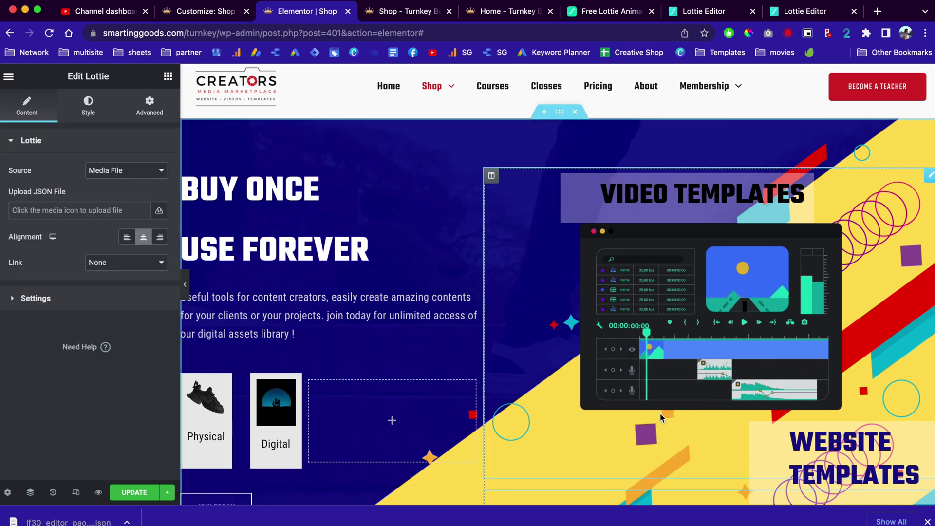
- Upload lf30_editor_paofvfsf.json as the Lottie widget's JSON animation file
{"action": "scroll", "coordinate": [660, 414], "scroll_direction": "down", "scroll_amount": 2}
{"action": "scroll", "coordinate": [660, 413], "scroll_direction": "down", "scroll_amount": 4}
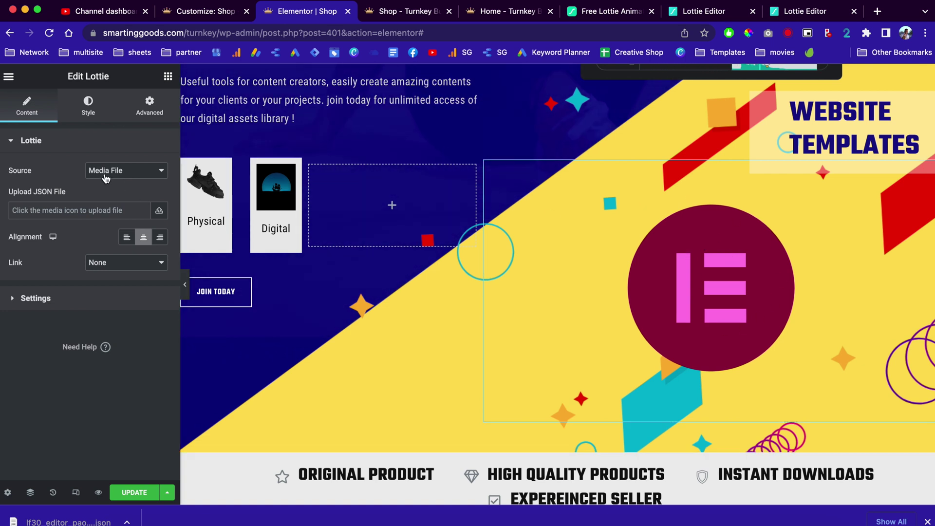
{"action": "left_click", "coordinate": [106, 210]}
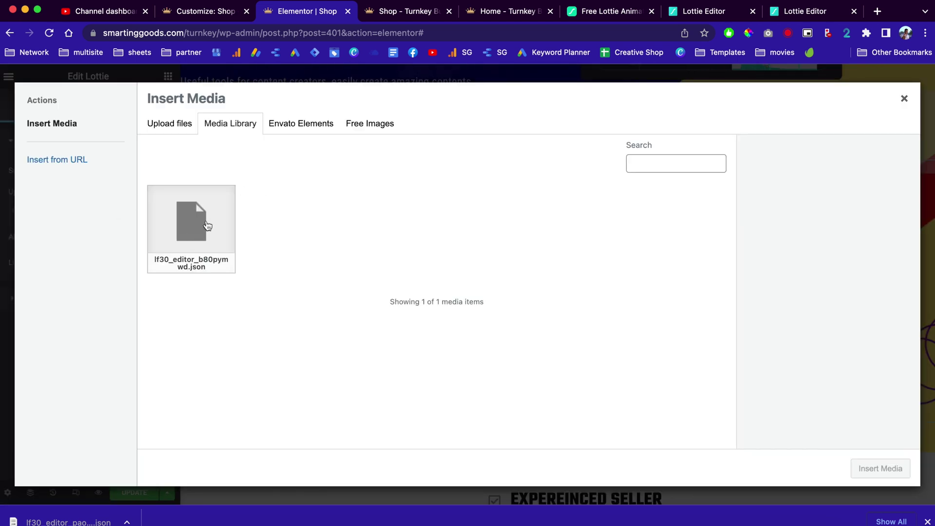
{"action": "left_click_drag", "start_coordinate": [63, 519], "coordinate": [206, 337]}
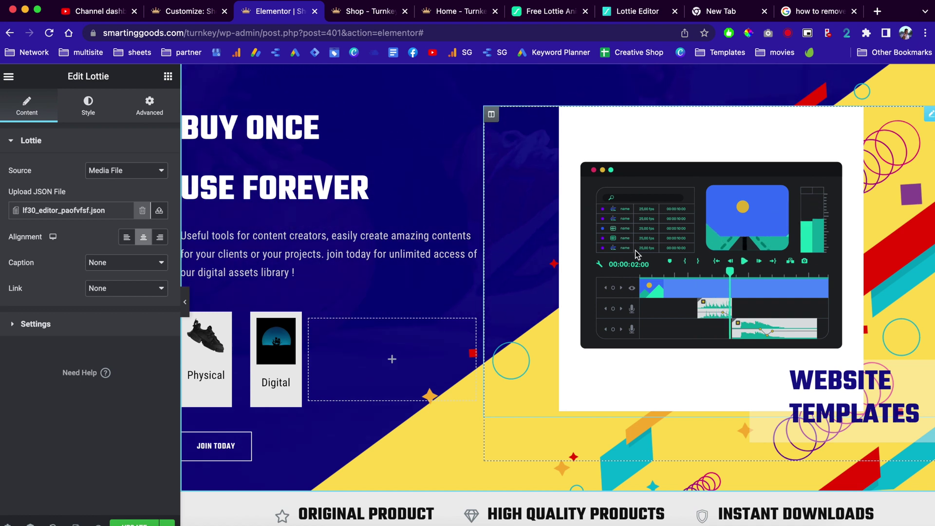
{"action": "scroll", "coordinate": [733, 191], "scroll_direction": "down", "scroll_amount": 1}
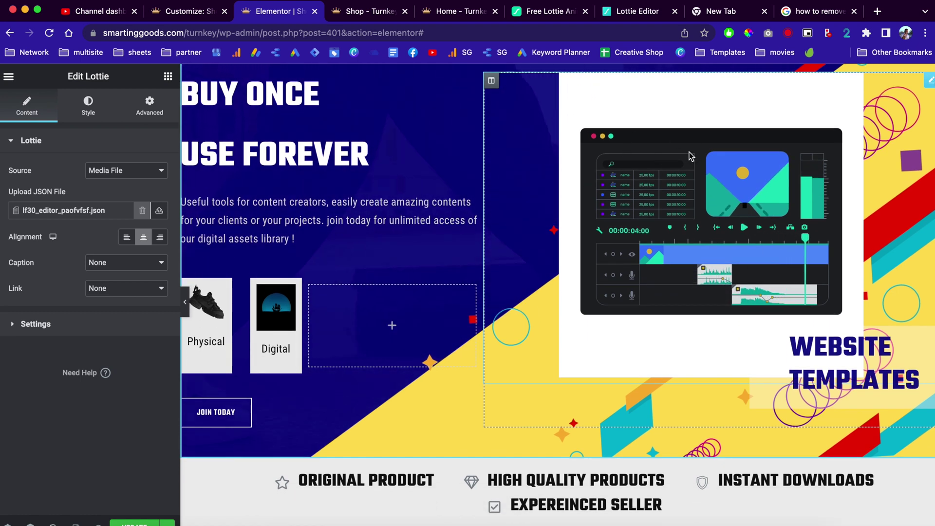
- Back in Lottie Editor, set the #FFFFFF colour group to transparent and apply it
{"action": "left_click", "coordinate": [643, 14]}
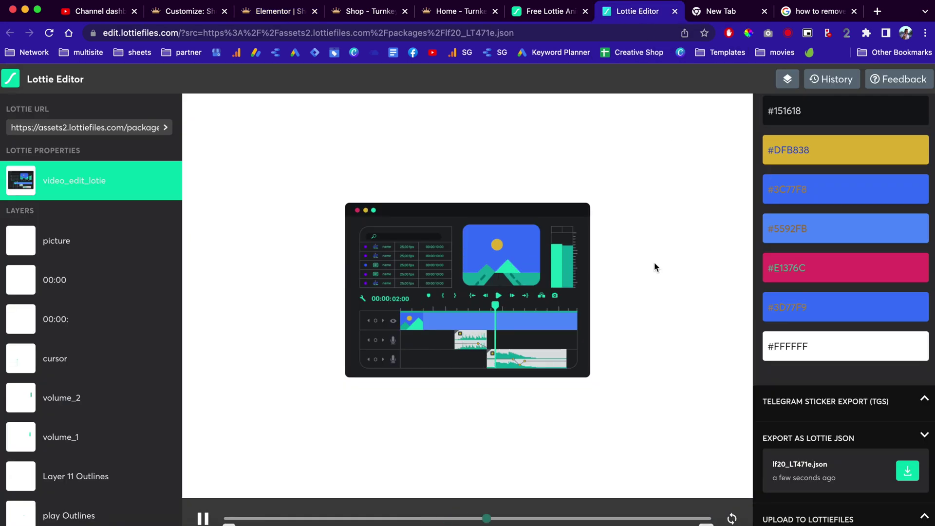
{"action": "left_click", "coordinate": [827, 355]}
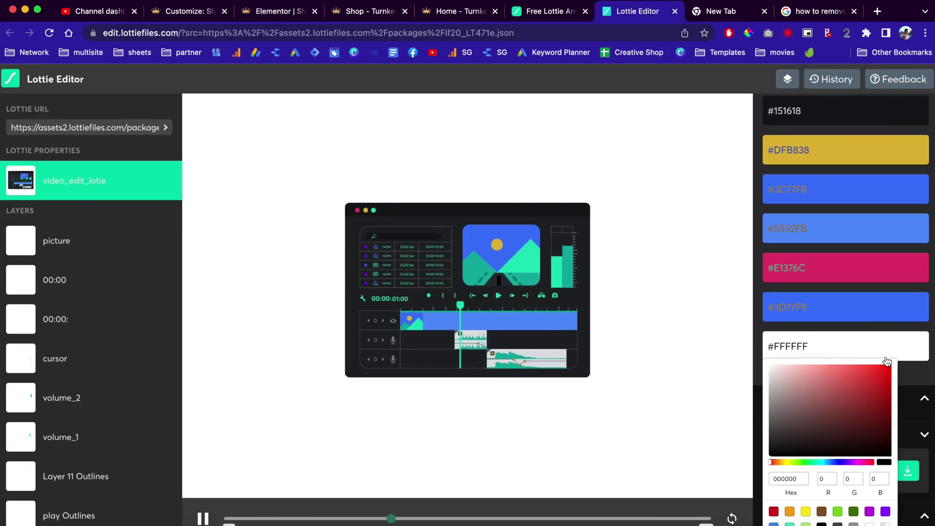
{"action": "scroll", "coordinate": [892, 402], "scroll_direction": "down", "scroll_amount": 1}
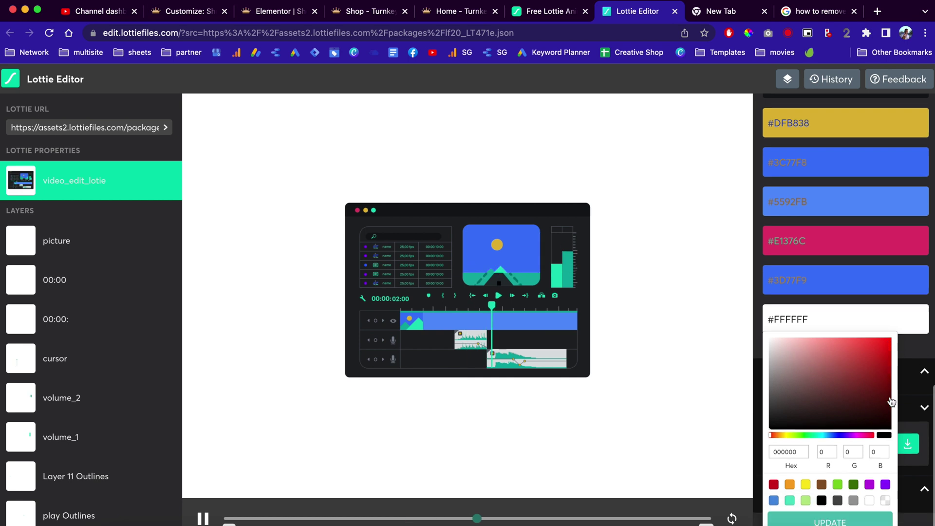
{"action": "left_click", "coordinate": [885, 502]}
{"action": "left_click", "coordinate": [842, 522]}
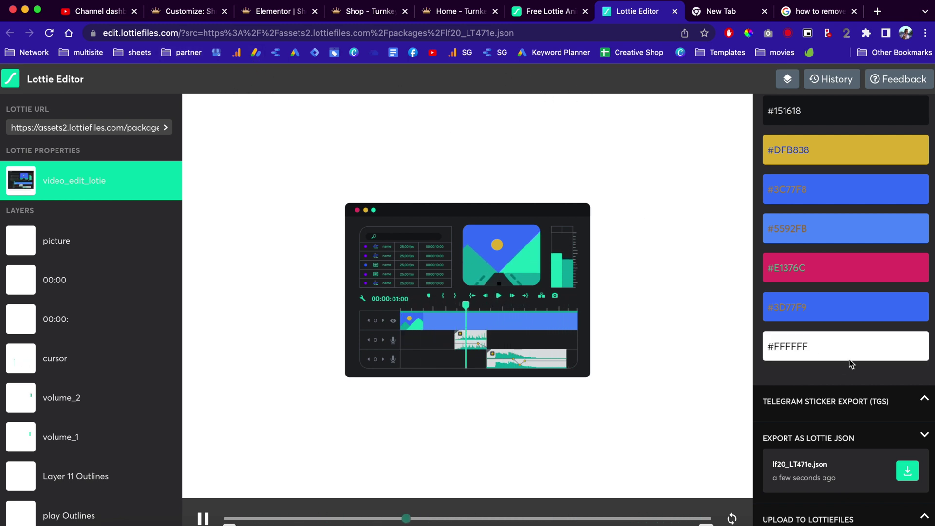
- Make the white background colour transparent, apply it, and download the animation as Lottie JSON
{"action": "scroll", "coordinate": [788, 379], "scroll_direction": "up", "scroll_amount": 1}
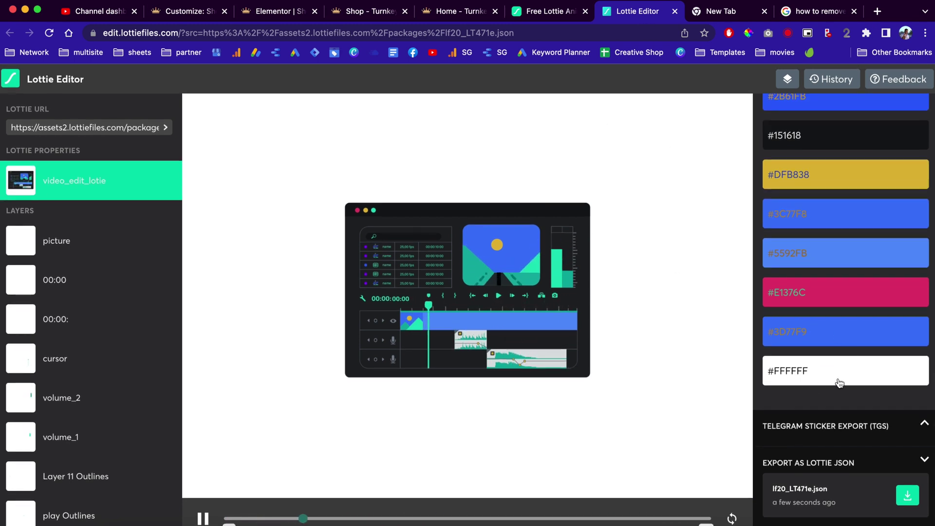
{"action": "left_click", "coordinate": [824, 375]}
{"action": "scroll", "coordinate": [875, 469], "scroll_direction": "down", "scroll_amount": 2}
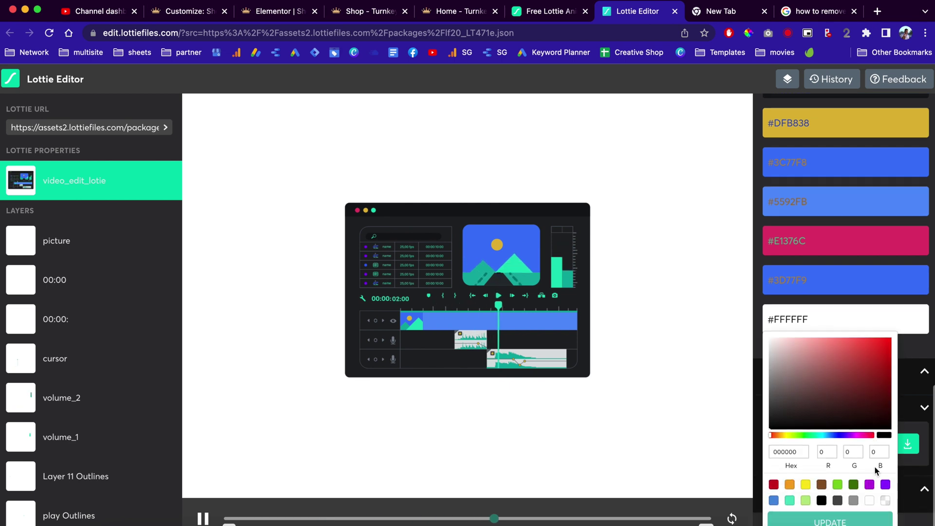
{"action": "left_click", "coordinate": [886, 501]}
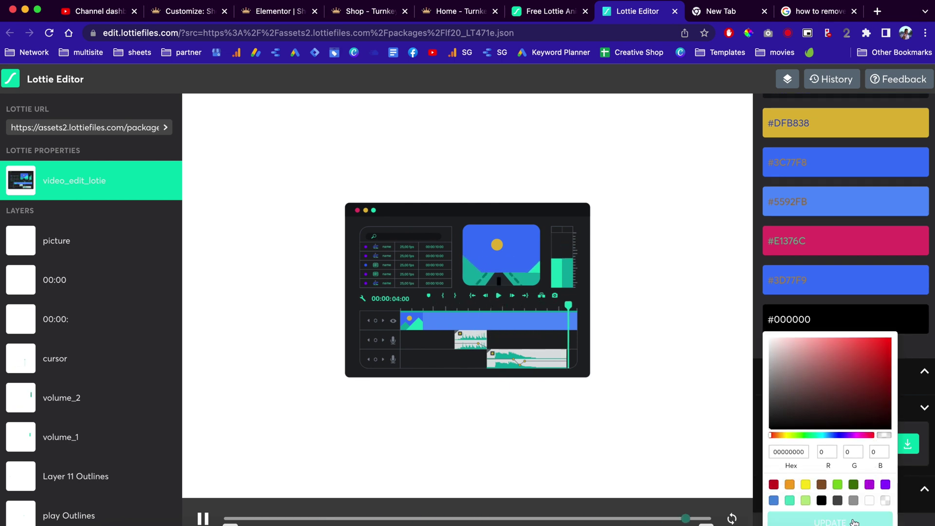
{"action": "left_click", "coordinate": [834, 522]}
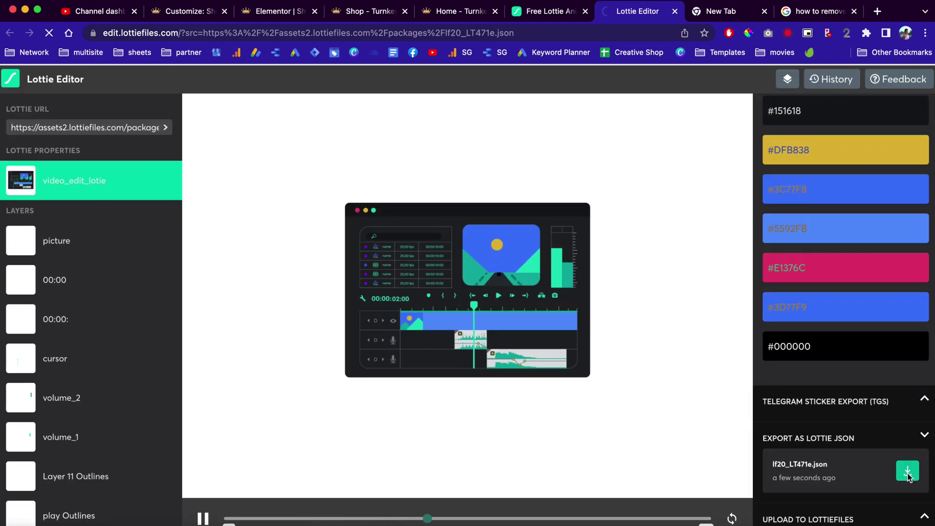
{"action": "left_click", "coordinate": [908, 472]}
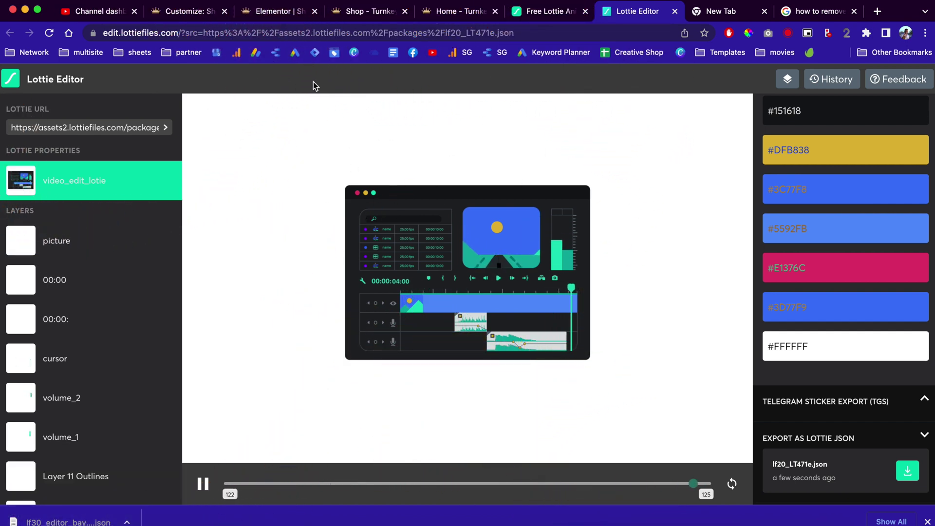
- Replace the Lottie widget's file with lf30_editor_bayv5nhe.json uploaded through the Media Library
{"action": "left_click", "coordinate": [278, 12]}
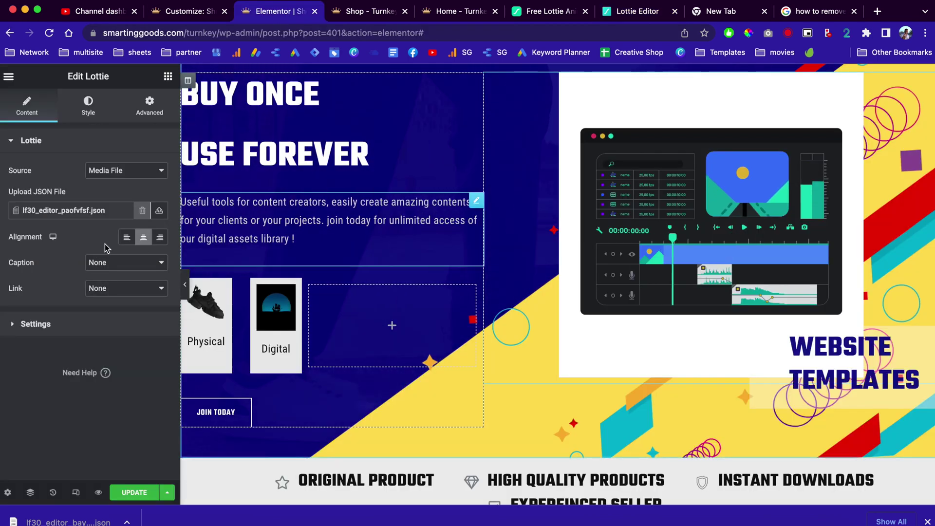
{"action": "left_click", "coordinate": [83, 210]}
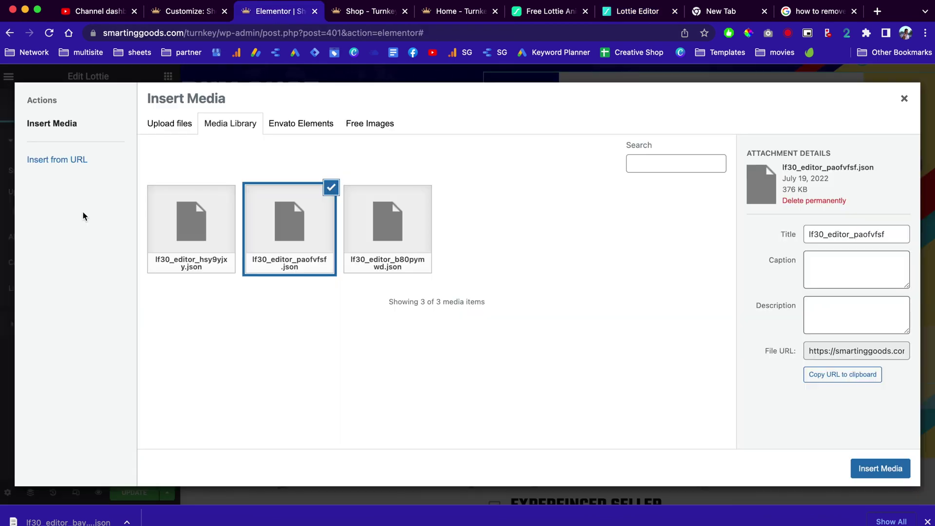
{"action": "left_click_drag", "start_coordinate": [68, 521], "coordinate": [214, 327]}
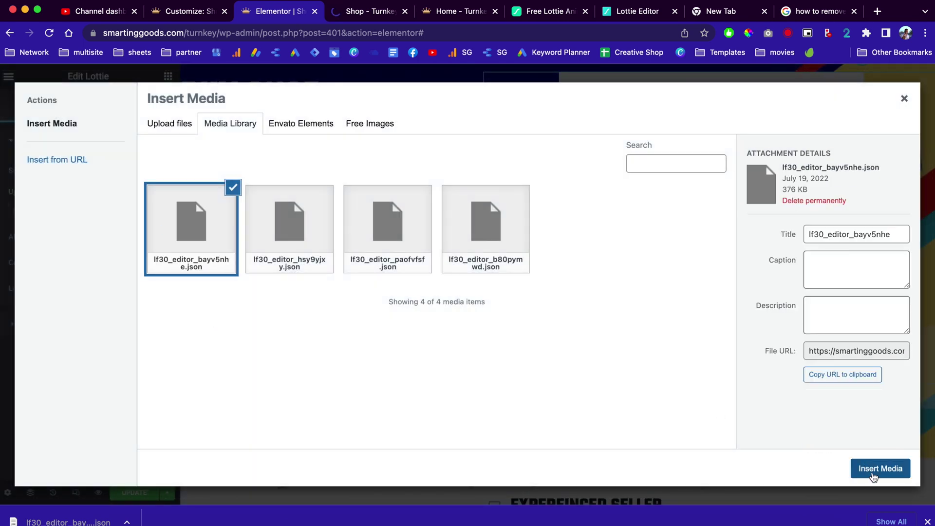
{"action": "left_click", "coordinate": [873, 470]}
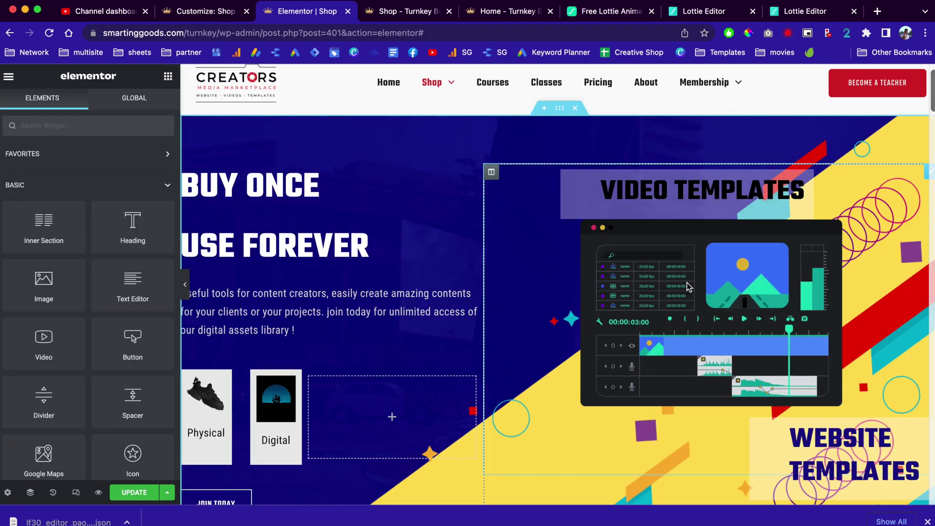
- Save the Shop page changes and open the live preview of the page
{"action": "left_click", "coordinate": [131, 494]}
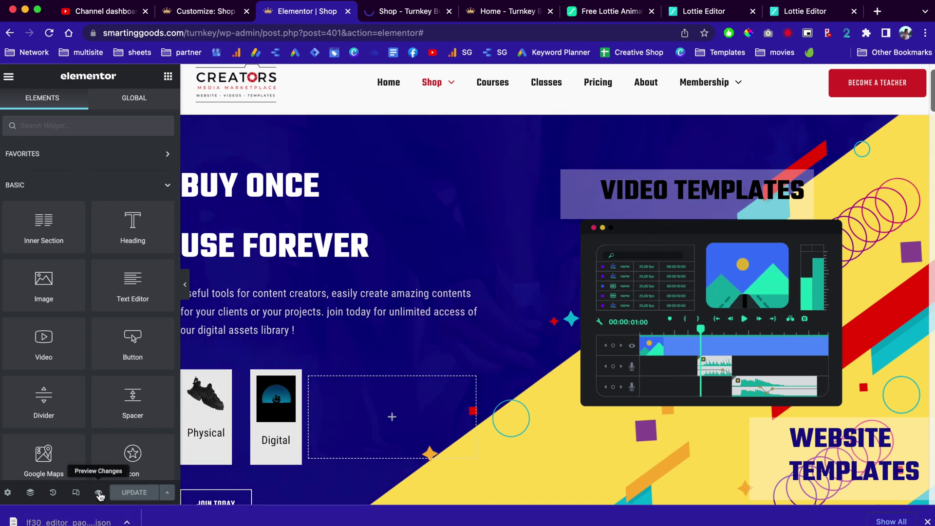
{"action": "left_click", "coordinate": [98, 493]}
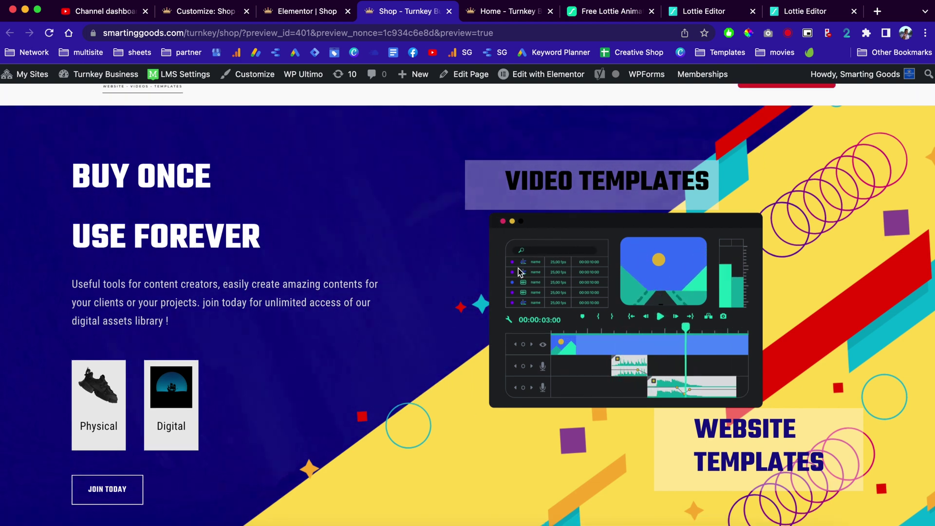
{"action": "scroll", "coordinate": [519, 268], "scroll_direction": "down", "scroll_amount": 2}
{"action": "scroll", "coordinate": [506, 271], "scroll_direction": "up", "scroll_amount": 3}
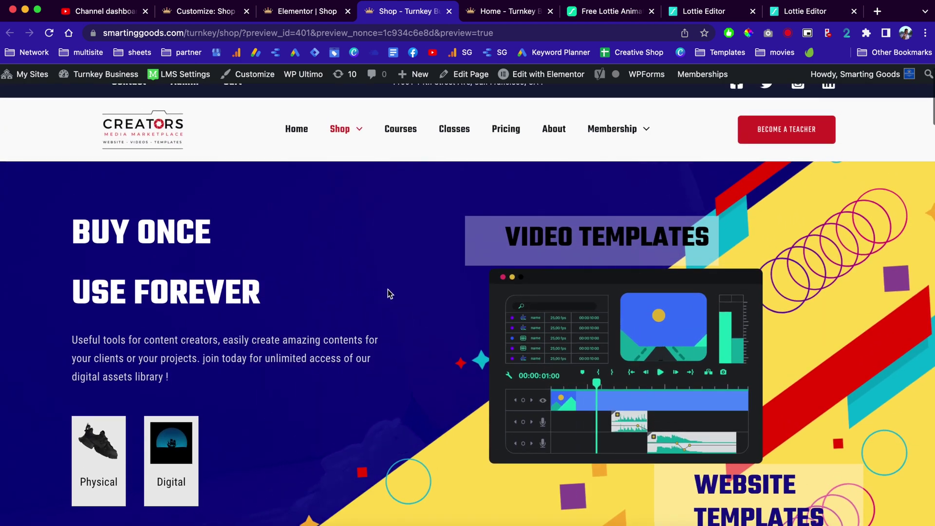
- Scroll through the live Shop page's product grid and Hot Product panel
{"action": "scroll", "coordinate": [387, 289], "scroll_direction": "down", "scroll_amount": 1}
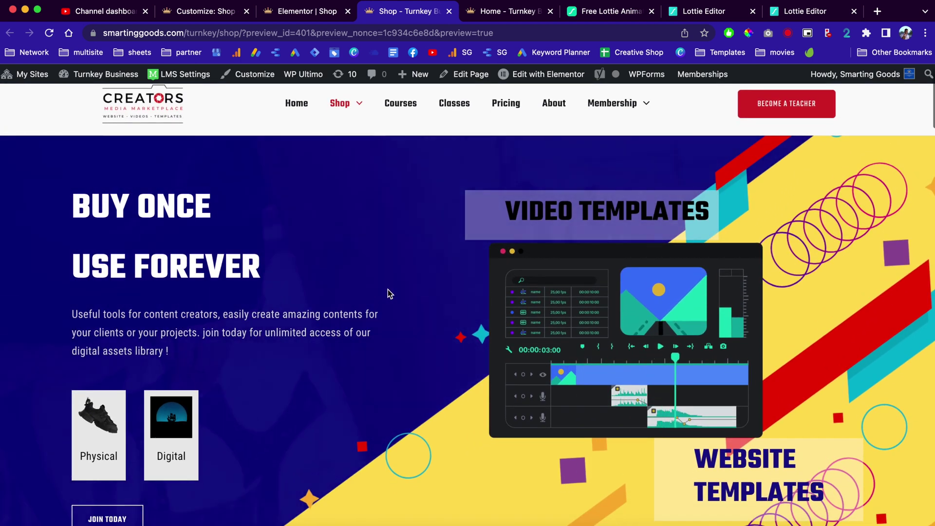
{"action": "scroll", "coordinate": [318, 262], "scroll_direction": "up", "scroll_amount": 1}
{"action": "scroll", "coordinate": [318, 262], "scroll_direction": "up", "scroll_amount": 1}
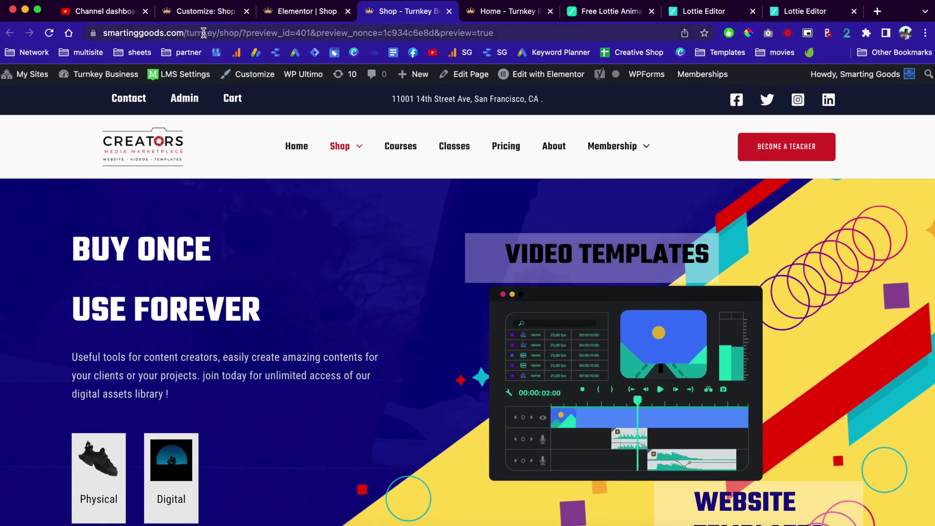
{"action": "scroll", "coordinate": [351, 267], "scroll_direction": "down", "scroll_amount": 3}
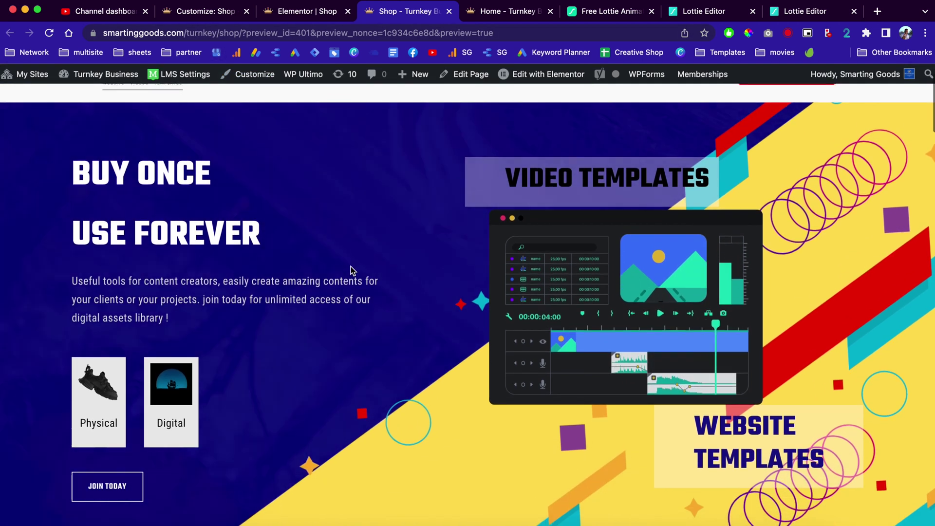
{"action": "scroll", "coordinate": [520, 346], "scroll_direction": "down", "scroll_amount": 3}
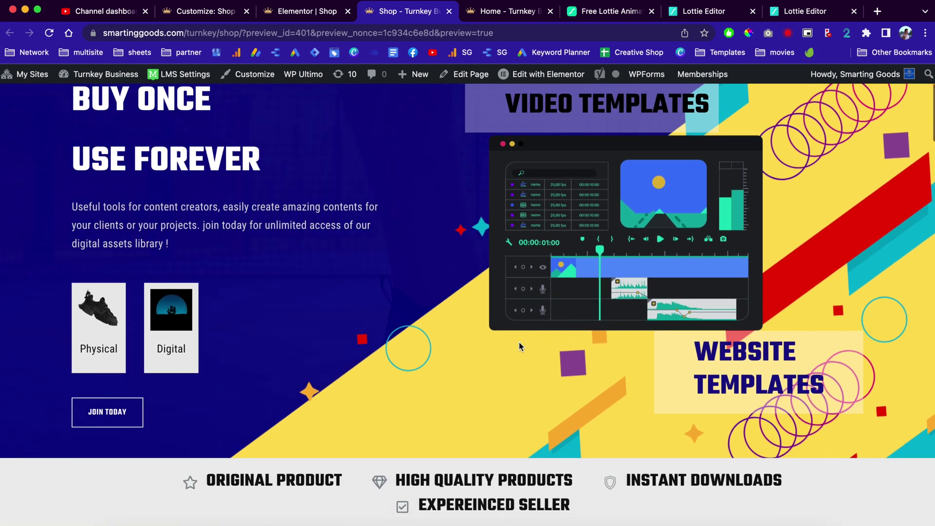
{"action": "scroll", "coordinate": [518, 346], "scroll_direction": "down", "scroll_amount": 2}
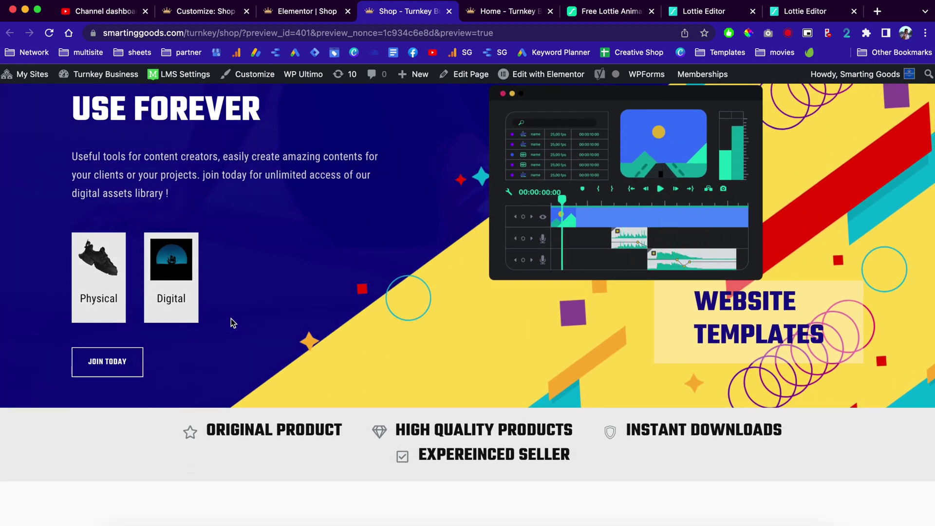
{"action": "scroll", "coordinate": [229, 317], "scroll_direction": "down", "scroll_amount": 2}
{"action": "scroll", "coordinate": [281, 300], "scroll_direction": "up", "scroll_amount": 5}
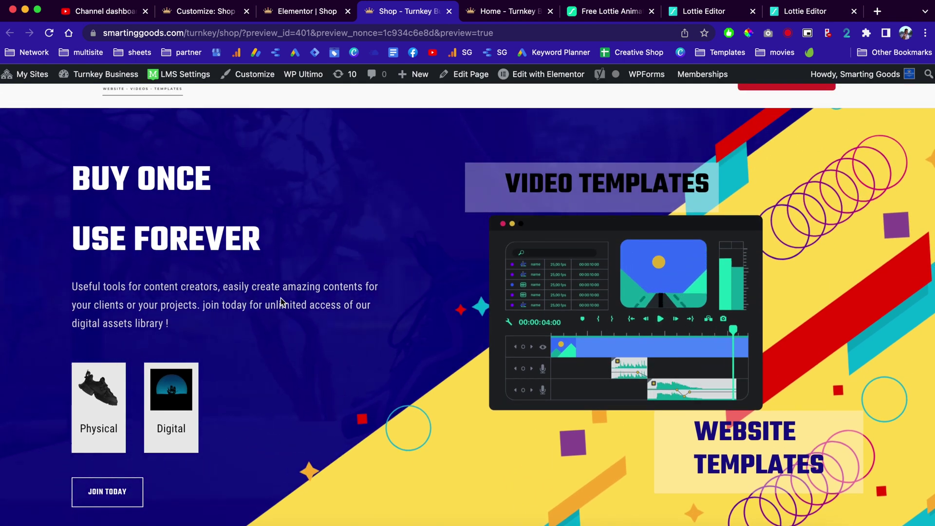
{"action": "scroll", "coordinate": [280, 300], "scroll_direction": "down", "scroll_amount": 2}
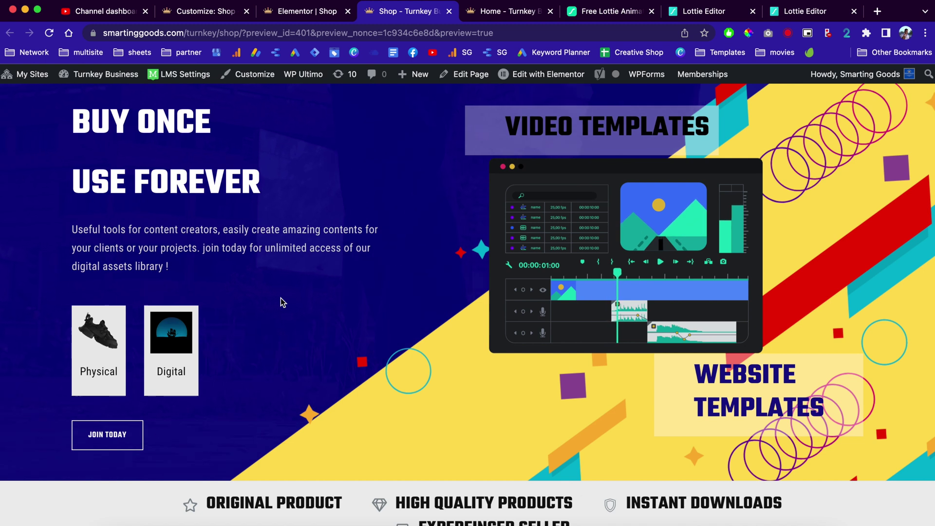
{"action": "scroll", "coordinate": [319, 322], "scroll_direction": "down", "scroll_amount": 10}
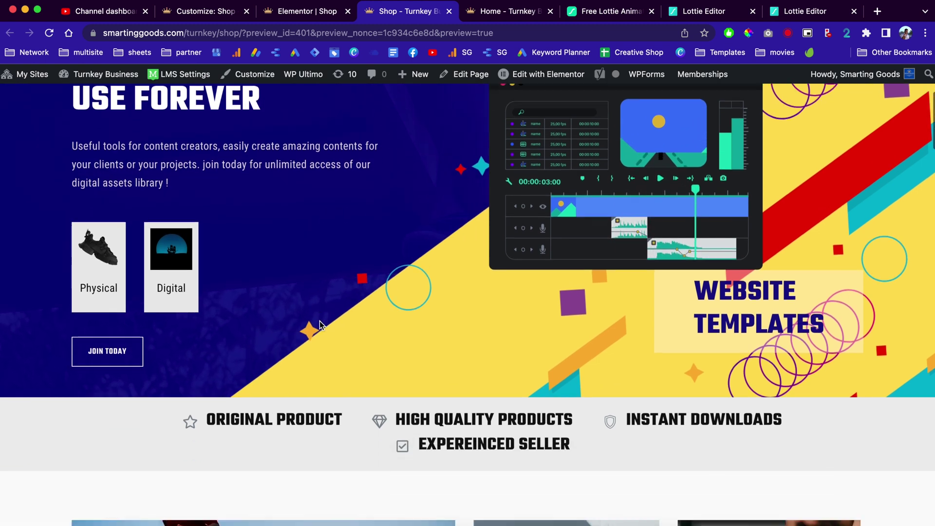
{"action": "scroll", "coordinate": [319, 320], "scroll_direction": "down", "scroll_amount": 8}
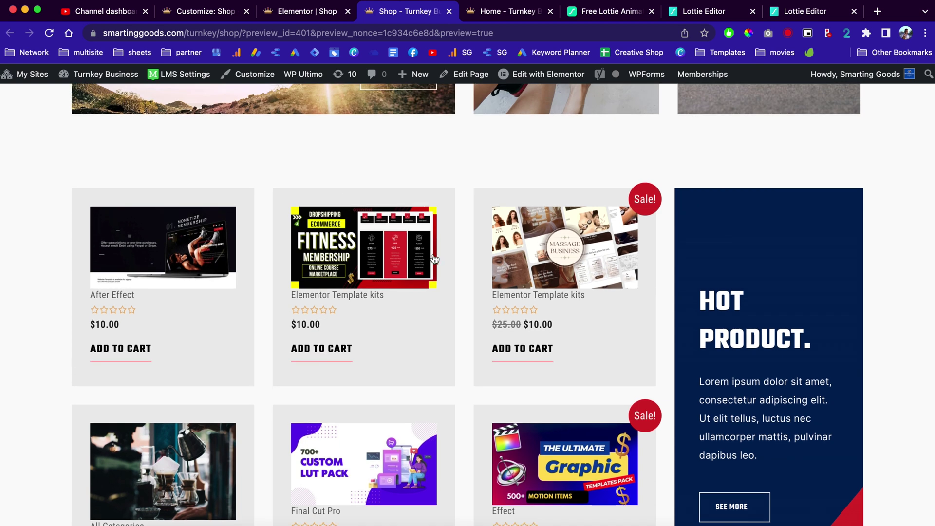
{"action": "scroll", "coordinate": [441, 180], "scroll_direction": "down", "scroll_amount": 1}
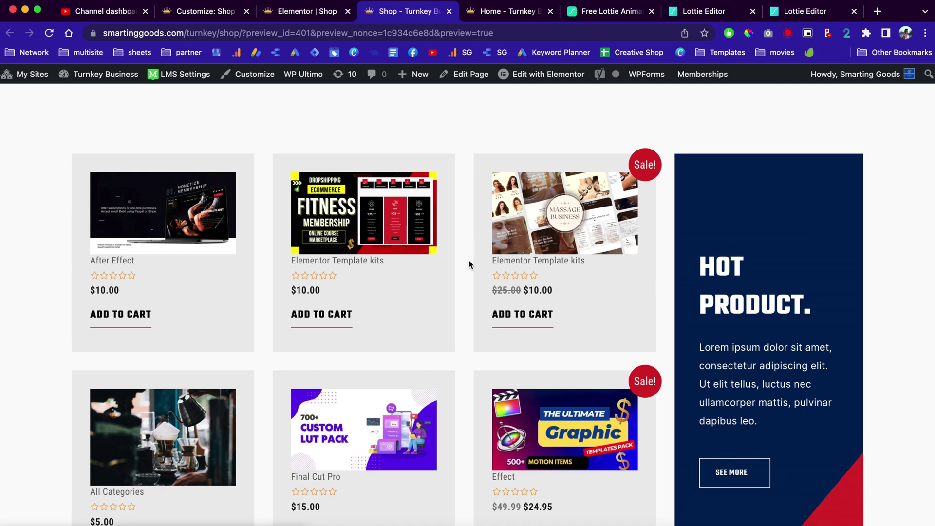
{"action": "scroll", "coordinate": [466, 302], "scroll_direction": "down", "scroll_amount": 1}
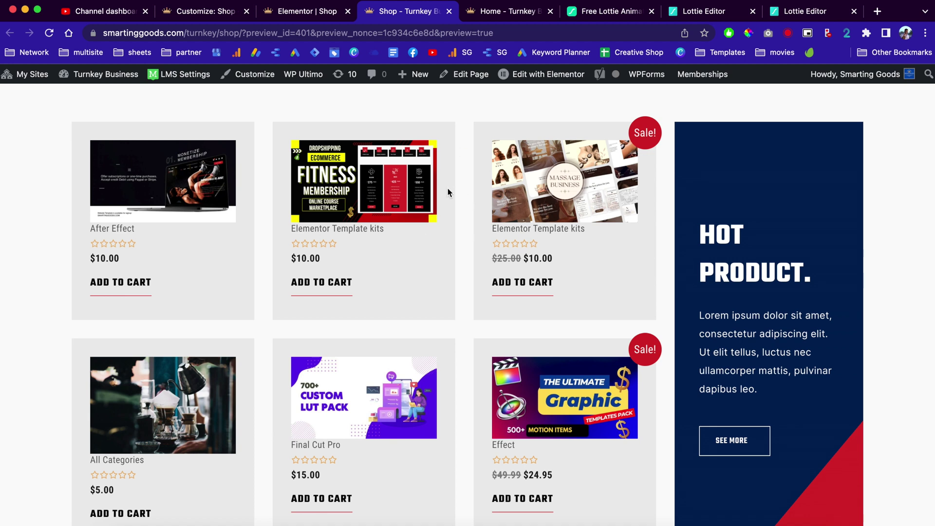
{"action": "scroll", "coordinate": [489, 241], "scroll_direction": "down", "scroll_amount": 1}
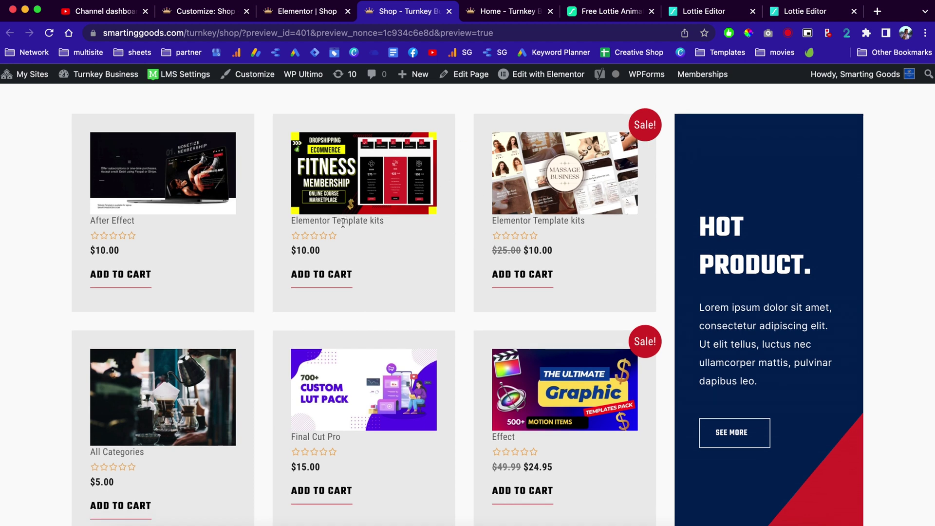
{"action": "scroll", "coordinate": [587, 248], "scroll_direction": "down", "scroll_amount": 5}
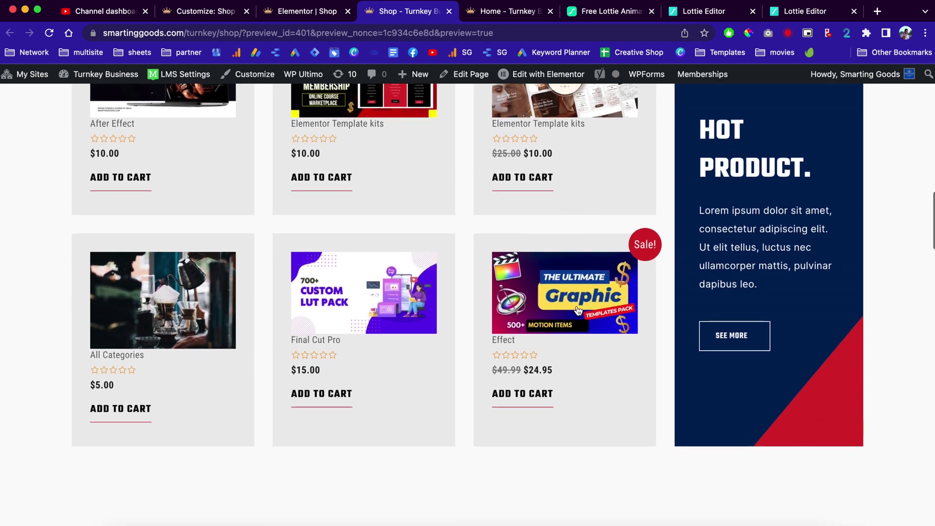
- Open the 555+ Graphic Templates product page and highlight its title and $24.95 price
{"action": "left_click", "coordinate": [515, 325]}
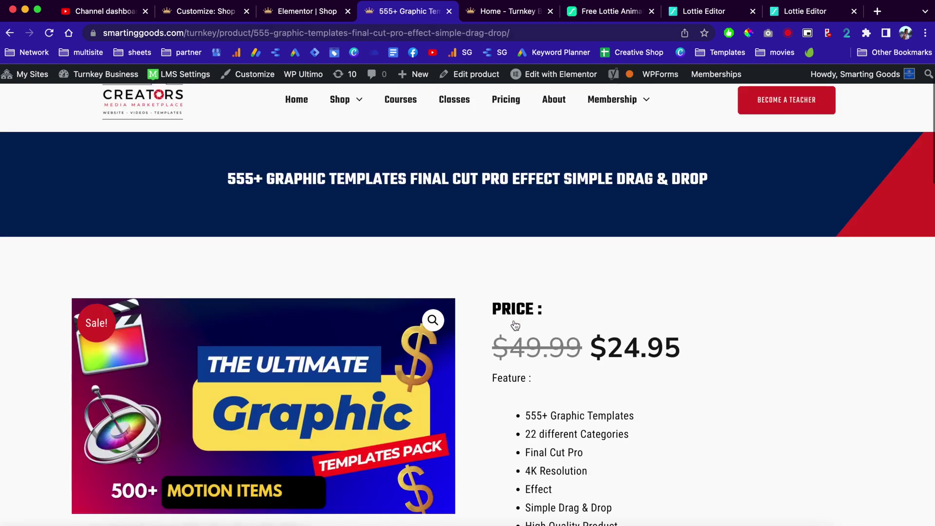
{"action": "scroll", "coordinate": [515, 326], "scroll_direction": "down", "scroll_amount": 3}
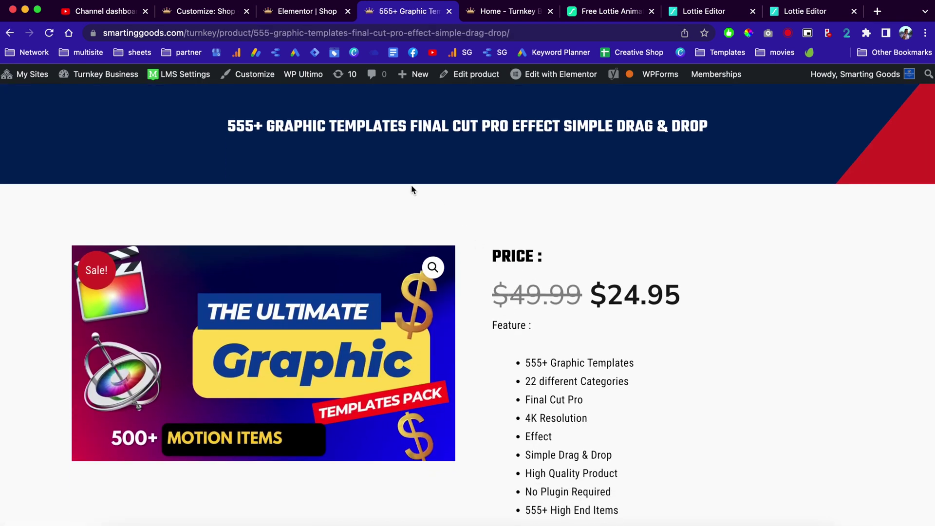
{"action": "left_click_drag", "start_coordinate": [220, 126], "coordinate": [594, 149]}
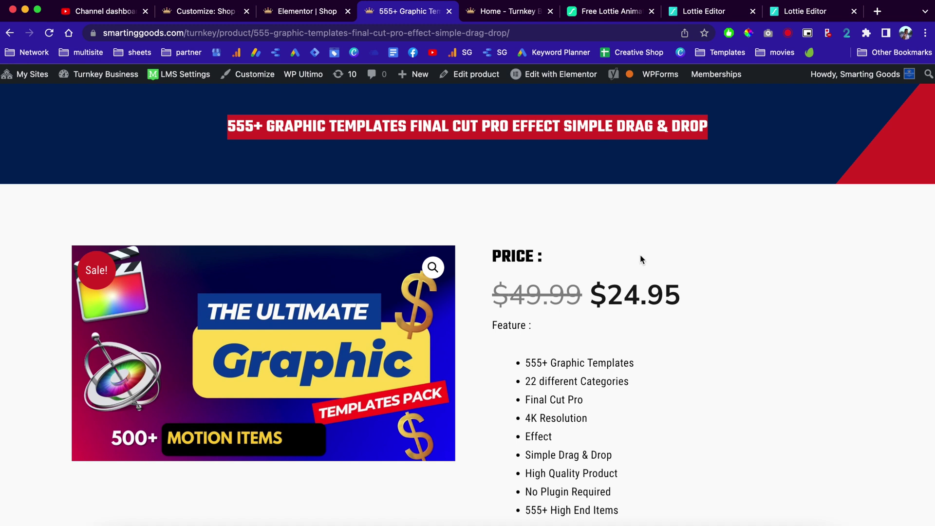
{"action": "left_click_drag", "start_coordinate": [602, 287], "coordinate": [689, 302]}
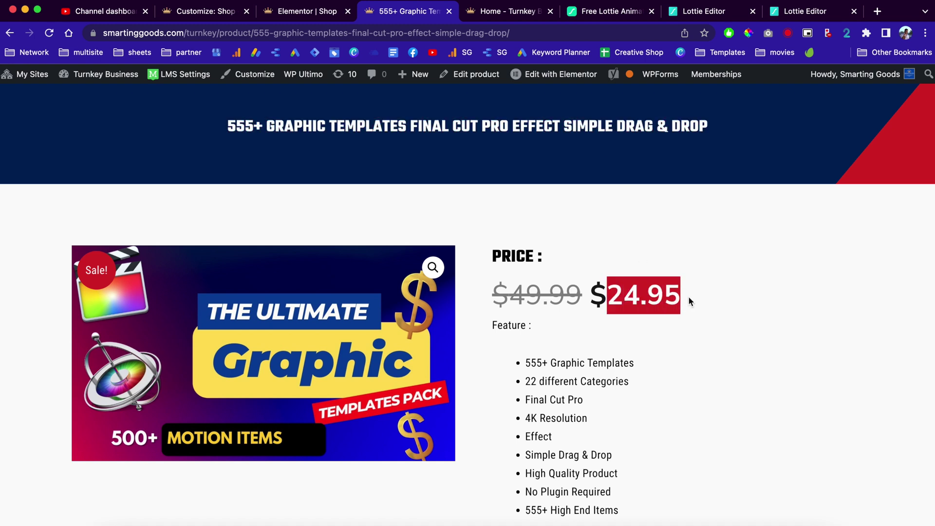
- Highlight the product's Feature heading and feature list, then clear the selection
{"action": "scroll", "coordinate": [689, 301], "scroll_direction": "down", "scroll_amount": 1}
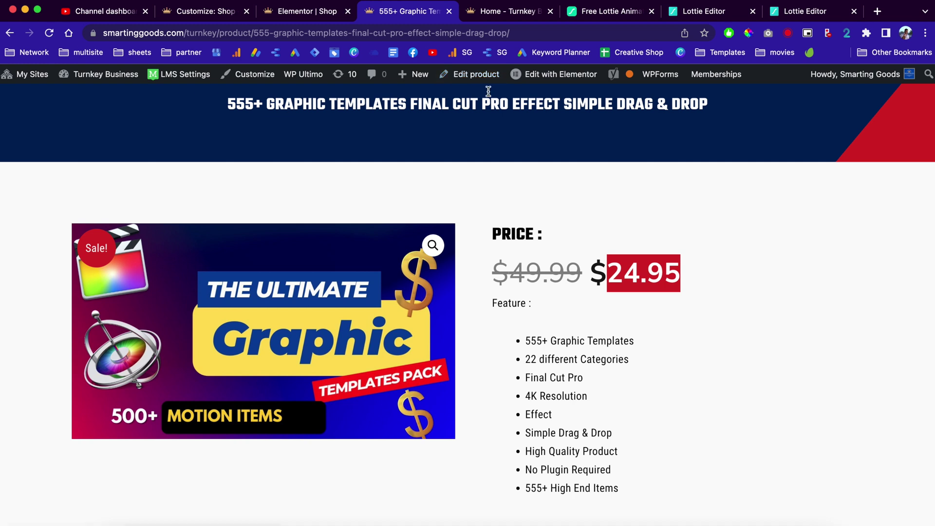
{"action": "scroll", "coordinate": [538, 258], "scroll_direction": "down", "scroll_amount": 3}
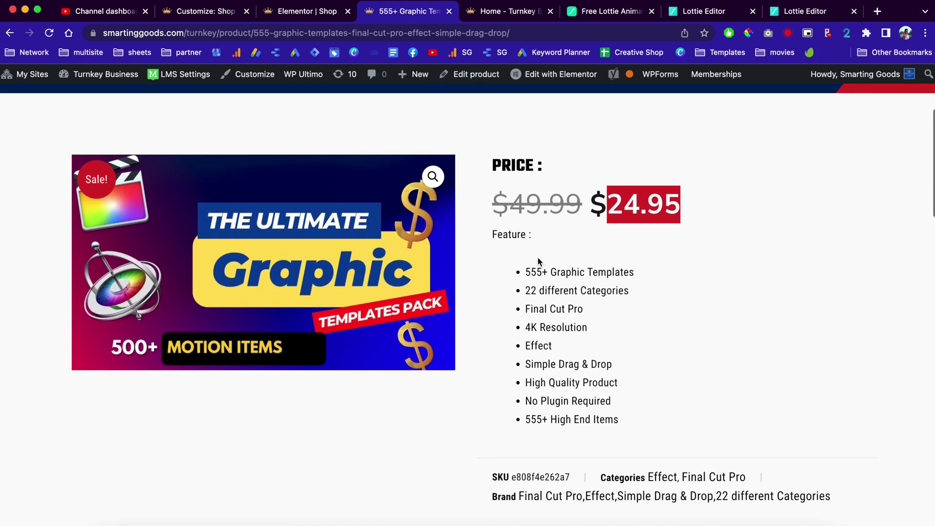
{"action": "left_click_drag", "start_coordinate": [493, 235], "coordinate": [637, 417]}
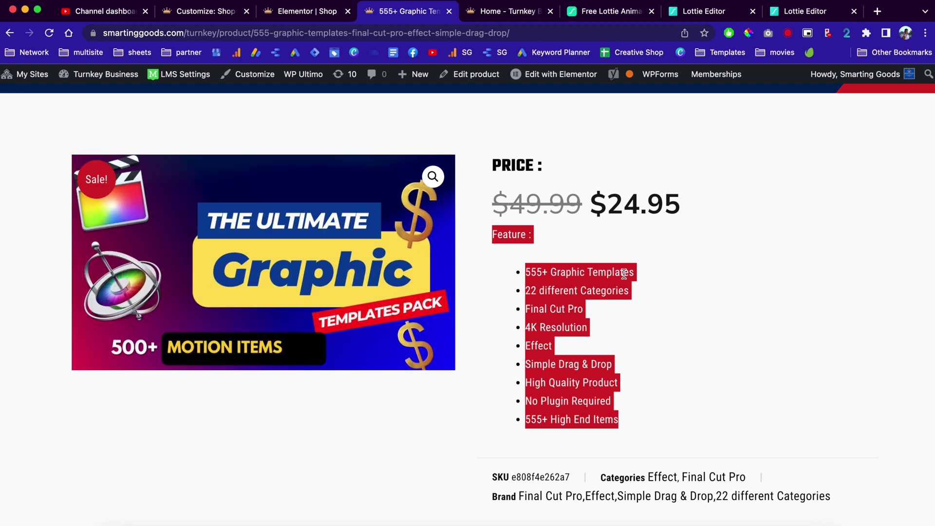
{"action": "left_click", "coordinate": [642, 277]}
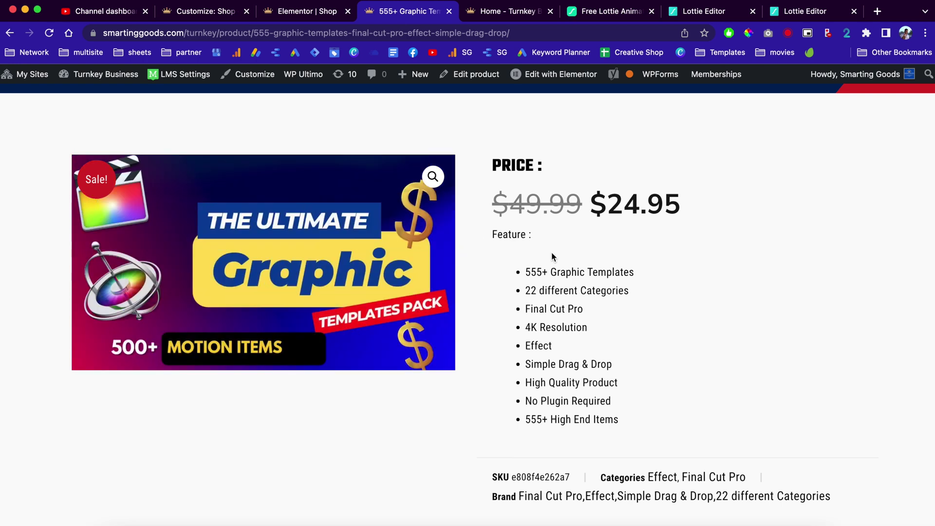
{"action": "scroll", "coordinate": [587, 333], "scroll_direction": "down", "scroll_amount": 1}
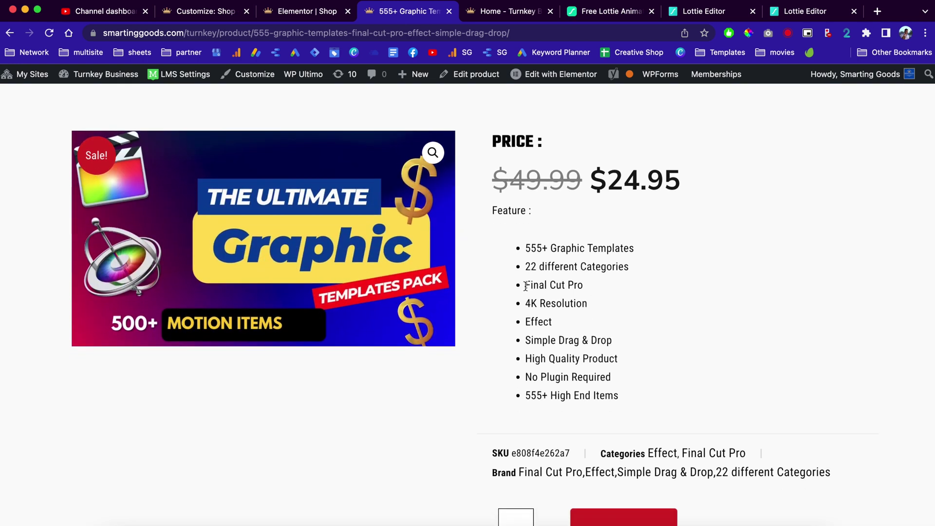
{"action": "left_click_drag", "start_coordinate": [525, 285], "coordinate": [595, 298]}
- Scroll down to the embedded YouTube video in the Description tab
{"action": "scroll", "coordinate": [594, 293], "scroll_direction": "down", "scroll_amount": 4}
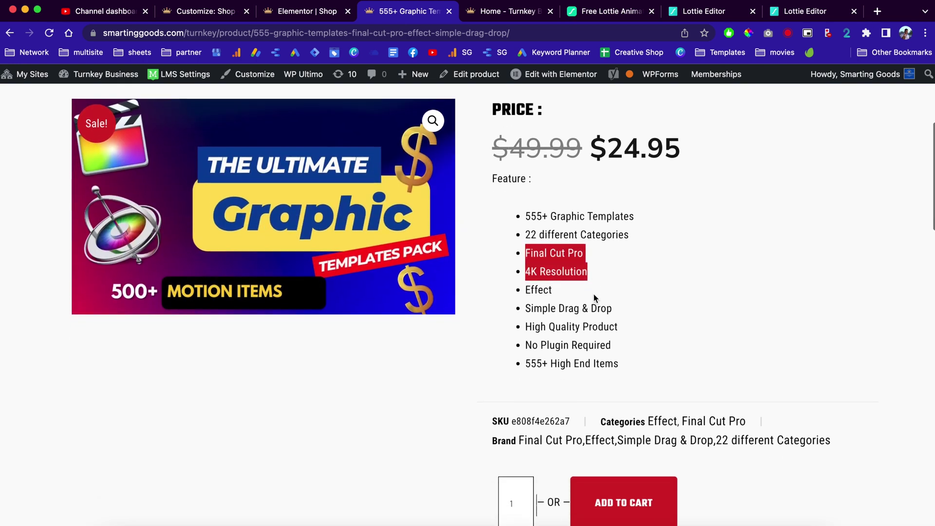
{"action": "scroll", "coordinate": [630, 334], "scroll_direction": "up", "scroll_amount": 2}
{"action": "scroll", "coordinate": [630, 334], "scroll_direction": "down", "scroll_amount": 7}
{"action": "scroll", "coordinate": [631, 335], "scroll_direction": "down", "scroll_amount": 1}
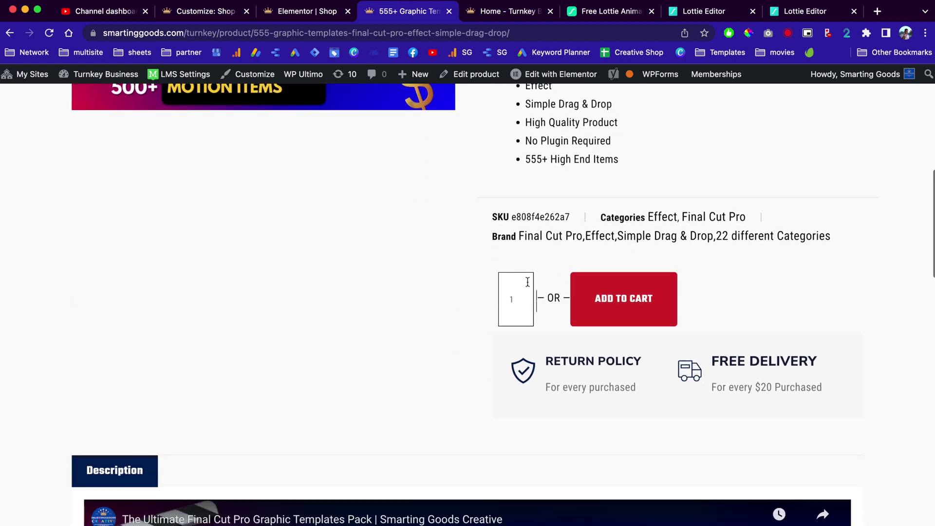
{"action": "scroll", "coordinate": [490, 256], "scroll_direction": "up", "scroll_amount": 10}
{"action": "scroll", "coordinate": [490, 256], "scroll_direction": "down", "scroll_amount": 3}
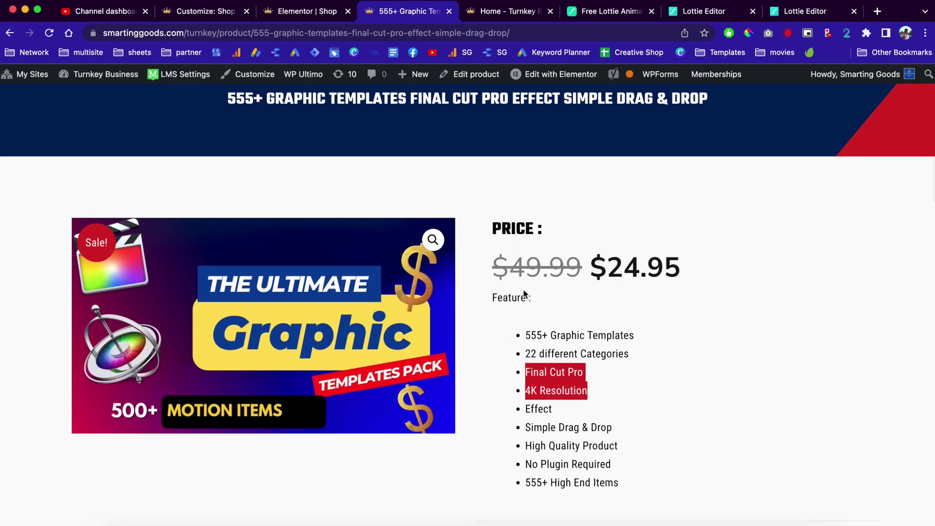
{"action": "scroll", "coordinate": [509, 298], "scroll_direction": "down", "scroll_amount": 5}
{"action": "scroll", "coordinate": [509, 298], "scroll_direction": "down", "scroll_amount": 15}
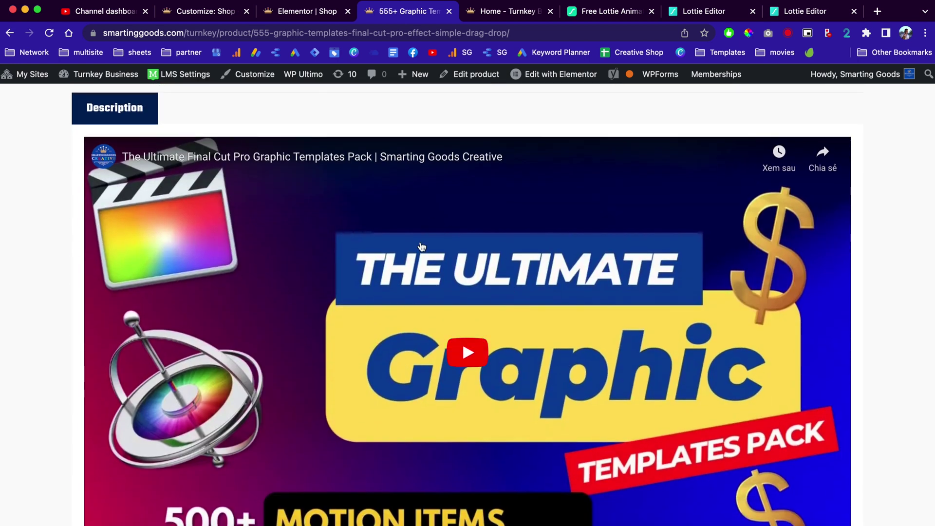
{"action": "scroll", "coordinate": [513, 307], "scroll_direction": "down", "scroll_amount": 2}
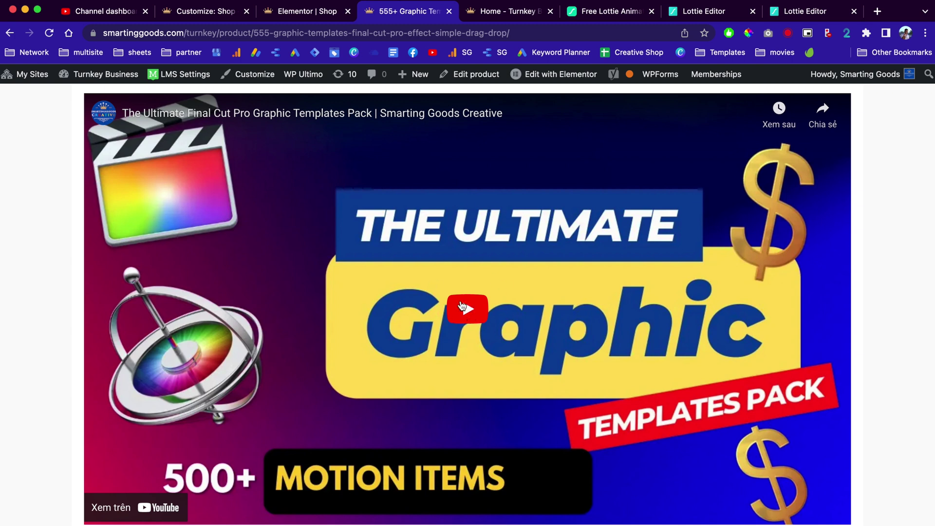
- Play the embedded product video, then scroll to the four Final Cut Pro Related Products
{"action": "left_click", "coordinate": [463, 308]}
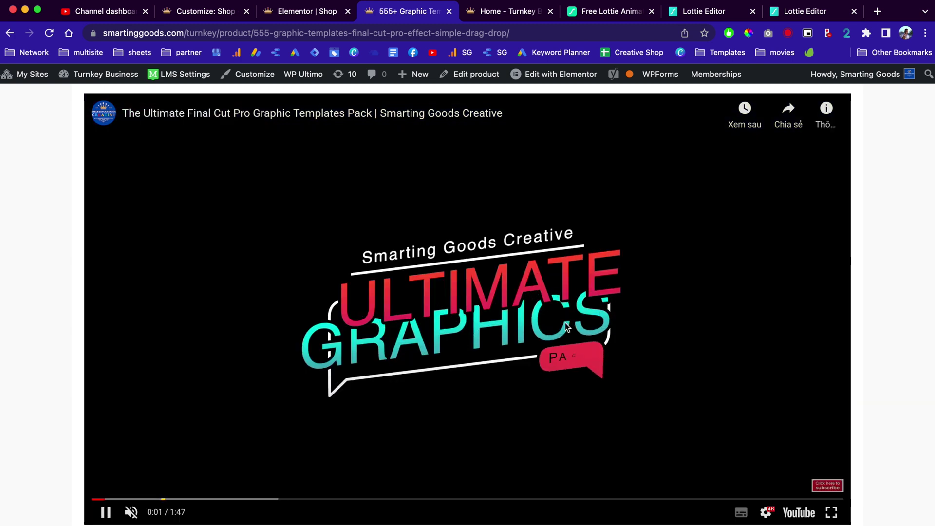
{"action": "scroll", "coordinate": [476, 335], "scroll_direction": "down", "scroll_amount": 3}
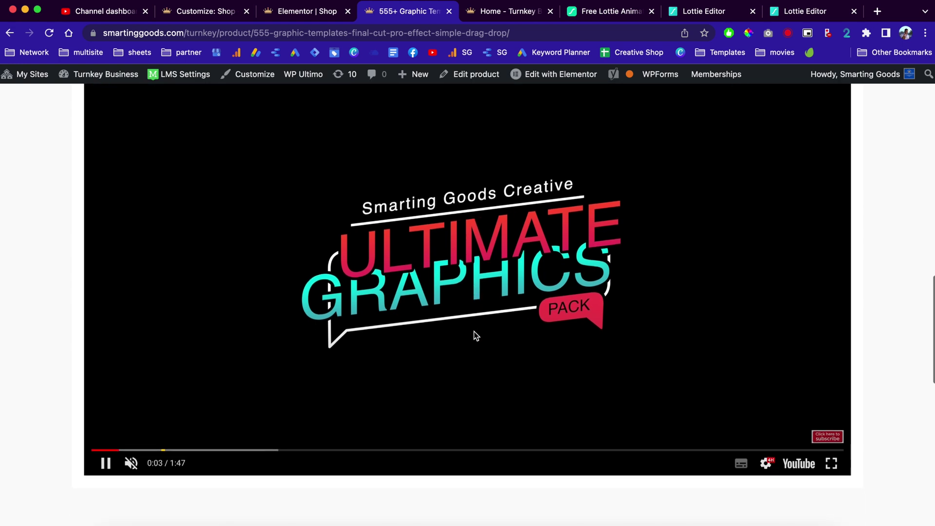
{"action": "scroll", "coordinate": [547, 217], "scroll_direction": "up", "scroll_amount": 8}
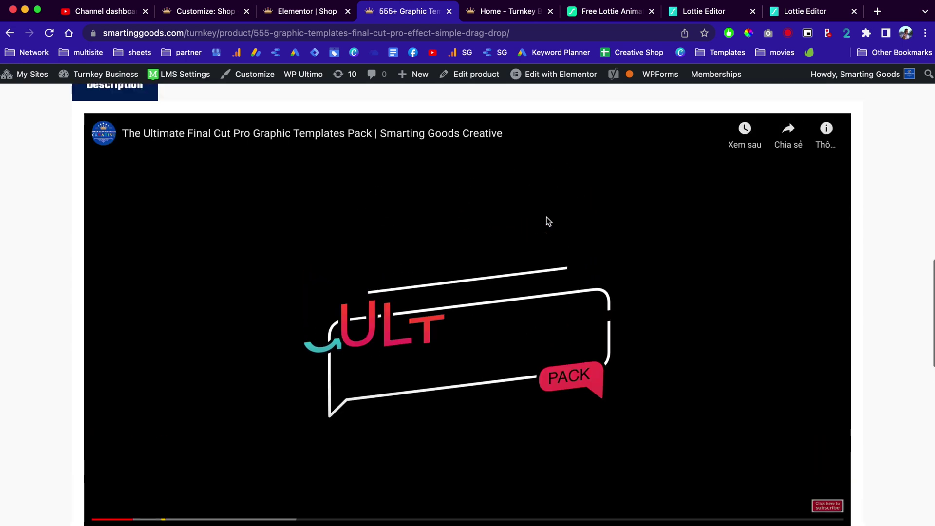
{"action": "scroll", "coordinate": [487, 334], "scroll_direction": "down", "scroll_amount": 10}
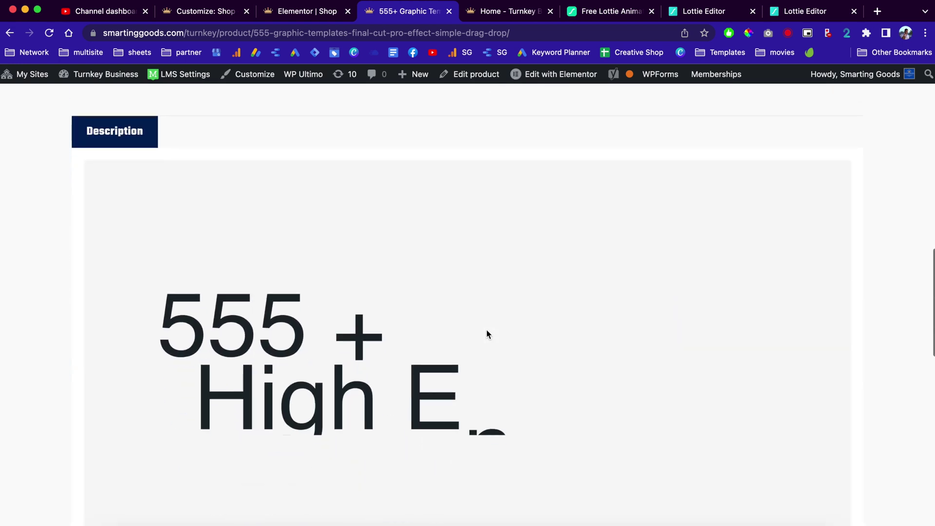
{"action": "scroll", "coordinate": [487, 335], "scroll_direction": "up", "scroll_amount": 3}
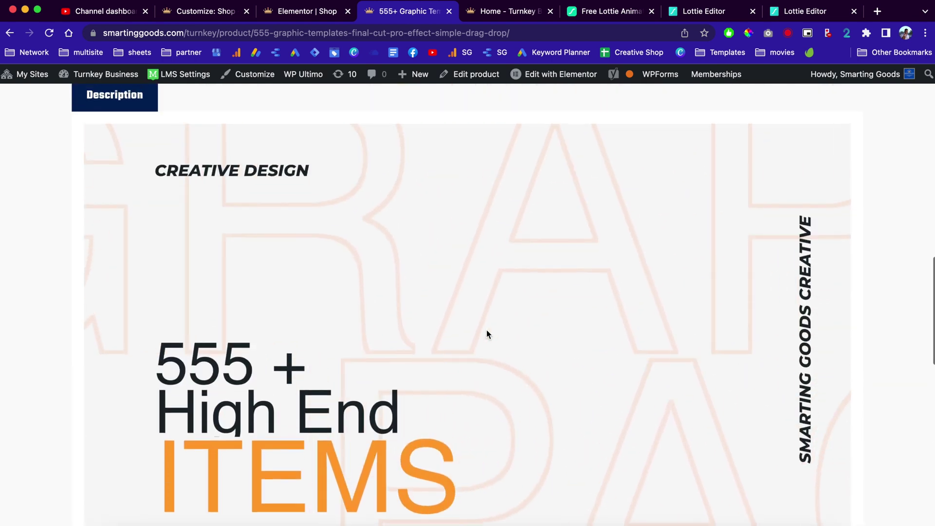
{"action": "scroll", "coordinate": [517, 335], "scroll_direction": "down", "scroll_amount": 5}
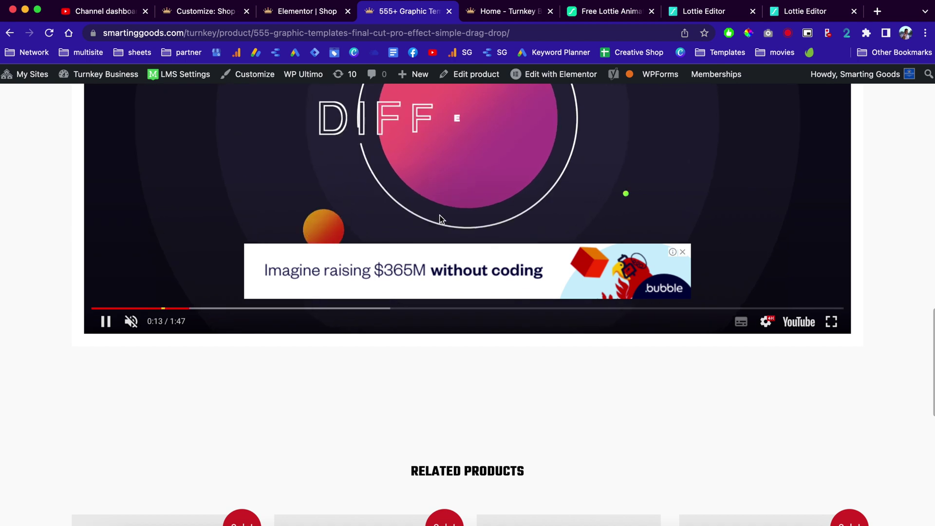
{"action": "scroll", "coordinate": [439, 216], "scroll_direction": "up", "scroll_amount": 5}
{"action": "scroll", "coordinate": [439, 217], "scroll_direction": "down", "scroll_amount": 3}
{"action": "scroll", "coordinate": [440, 215], "scroll_direction": "down", "scroll_amount": 8}
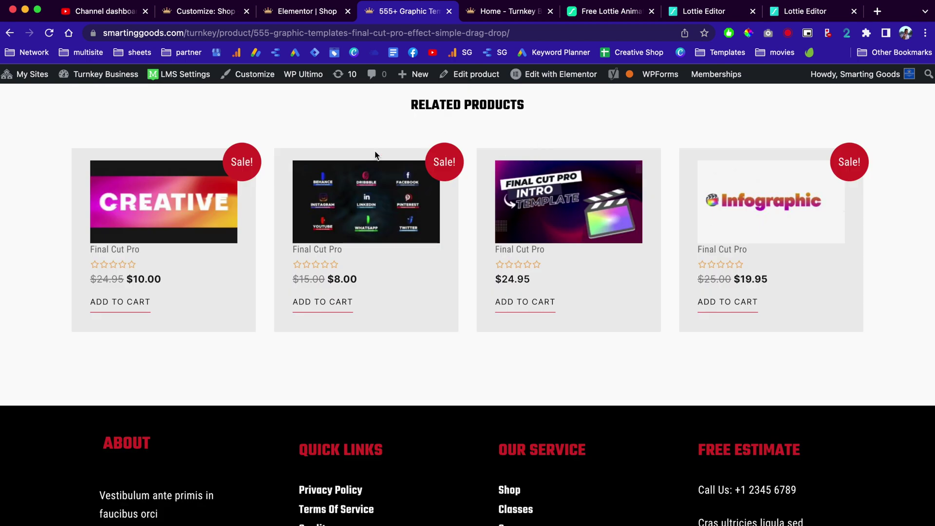
{"action": "scroll", "coordinate": [731, 347], "scroll_direction": "up", "scroll_amount": 3}
{"action": "scroll", "coordinate": [593, 434], "scroll_direction": "down", "scroll_amount": 3}
{"action": "scroll", "coordinate": [565, 126], "scroll_direction": "down", "scroll_amount": 1}
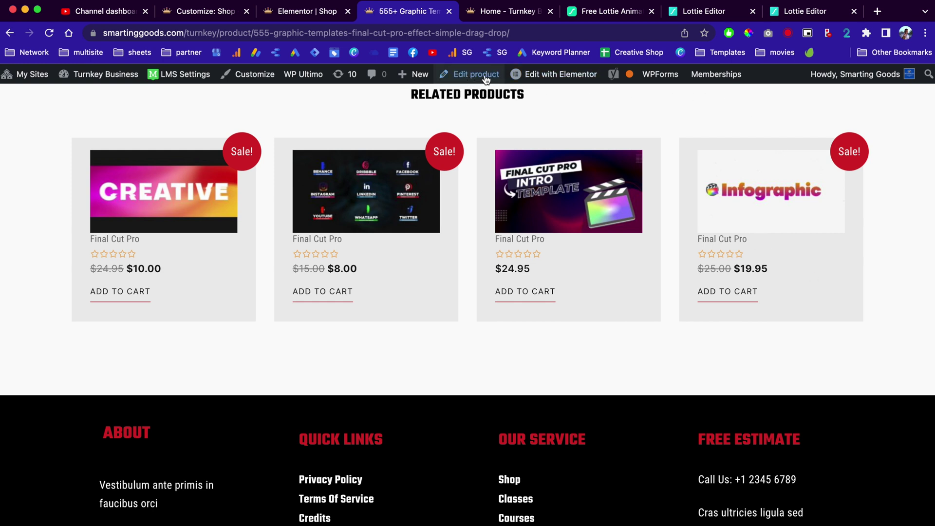
{"action": "scroll", "coordinate": [486, 80], "scroll_direction": "up", "scroll_amount": 5}
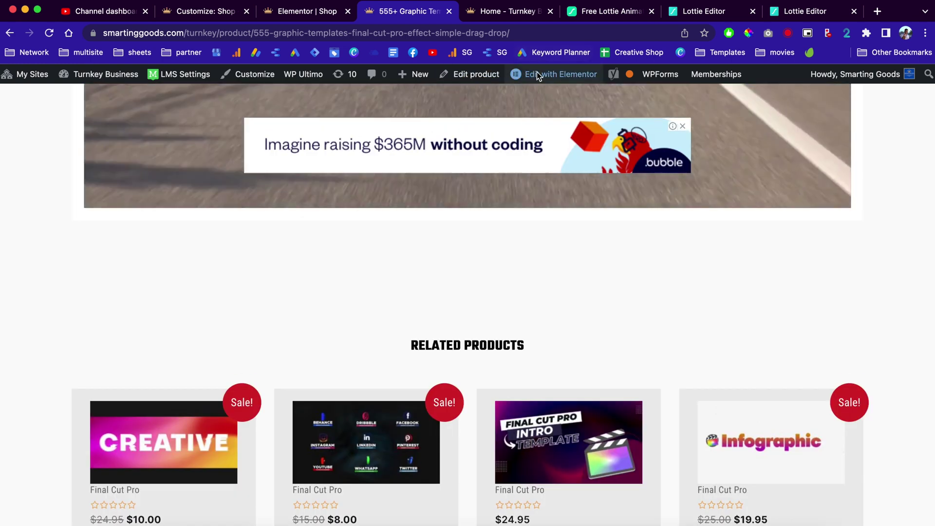
{"action": "mouse_move", "coordinate": [550, 80]}
{"action": "scroll", "coordinate": [486, 288], "scroll_direction": "up", "scroll_amount": 15}
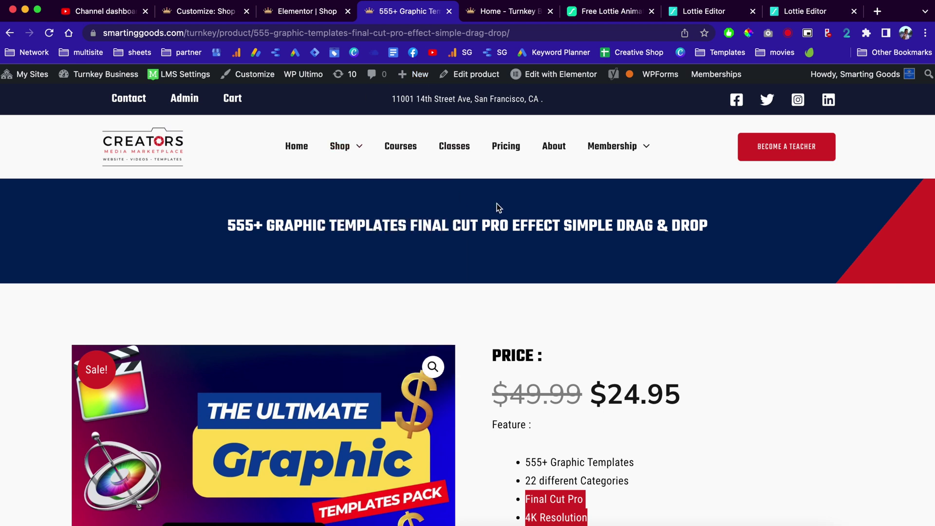
{"action": "scroll", "coordinate": [497, 207], "scroll_direction": "down", "scroll_amount": 3}
{"action": "scroll", "coordinate": [496, 205], "scroll_direction": "up", "scroll_amount": 4}
{"action": "scroll", "coordinate": [464, 260], "scroll_direction": "down", "scroll_amount": 1}
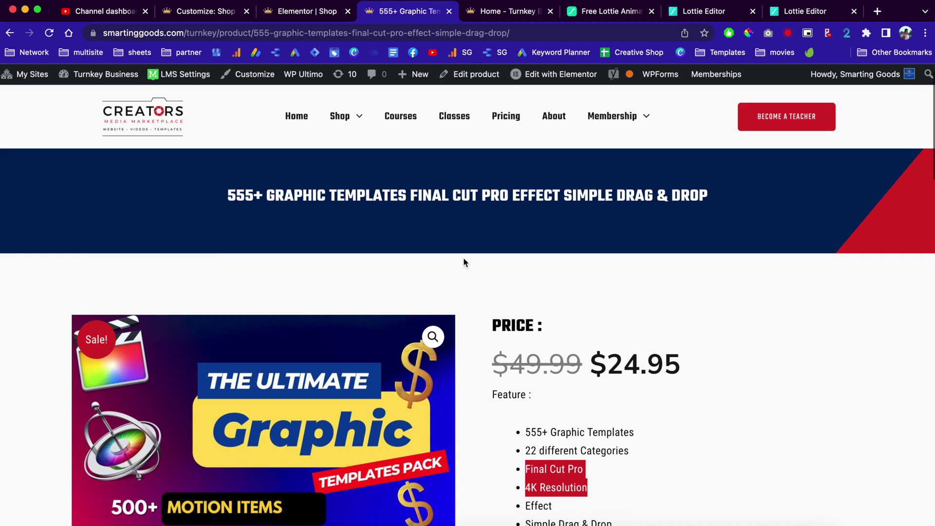
{"action": "scroll", "coordinate": [463, 259], "scroll_direction": "up", "scroll_amount": 1}
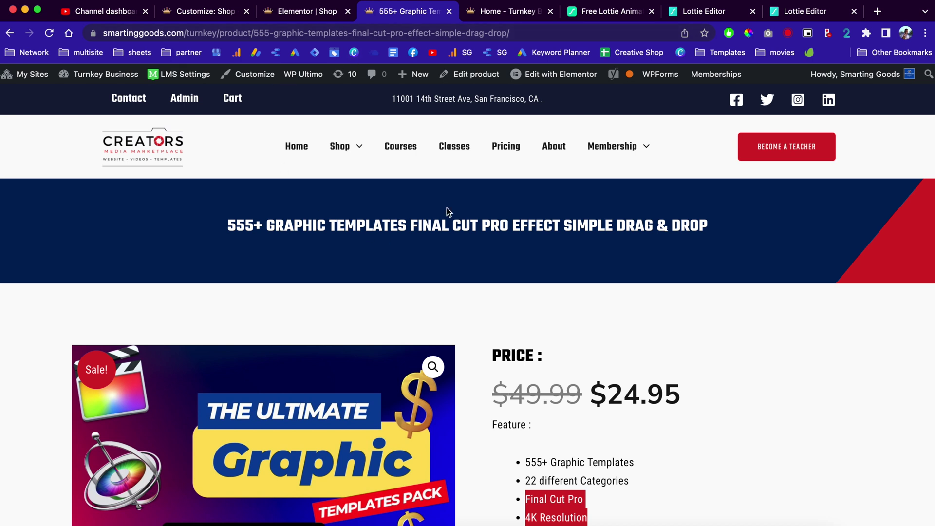
{"action": "mouse_move", "coordinate": [315, 153]}
{"action": "scroll", "coordinate": [341, 180], "scroll_direction": "down", "scroll_amount": 1}
{"action": "scroll", "coordinate": [244, 161], "scroll_direction": "up", "scroll_amount": 1}
{"action": "mouse_move", "coordinate": [347, 154]}
{"action": "scroll", "coordinate": [353, 190], "scroll_direction": "down", "scroll_amount": 2}
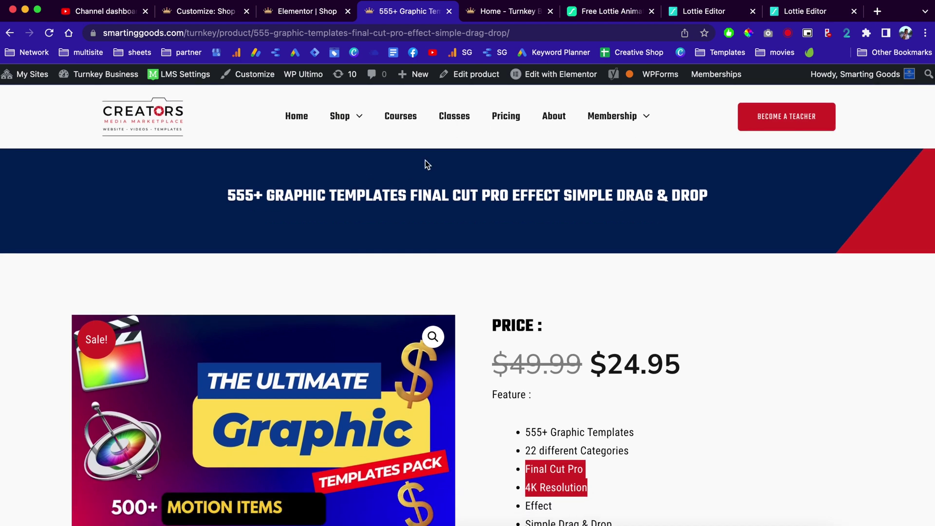
- Go to the site's Courses page and scroll through the list of courses
{"action": "left_click", "coordinate": [397, 126]}
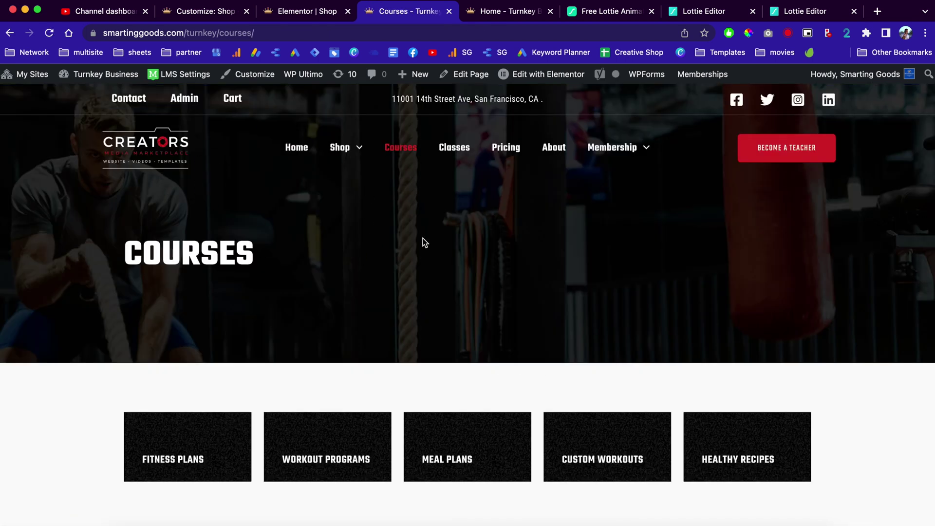
{"action": "scroll", "coordinate": [401, 283], "scroll_direction": "down", "scroll_amount": 15}
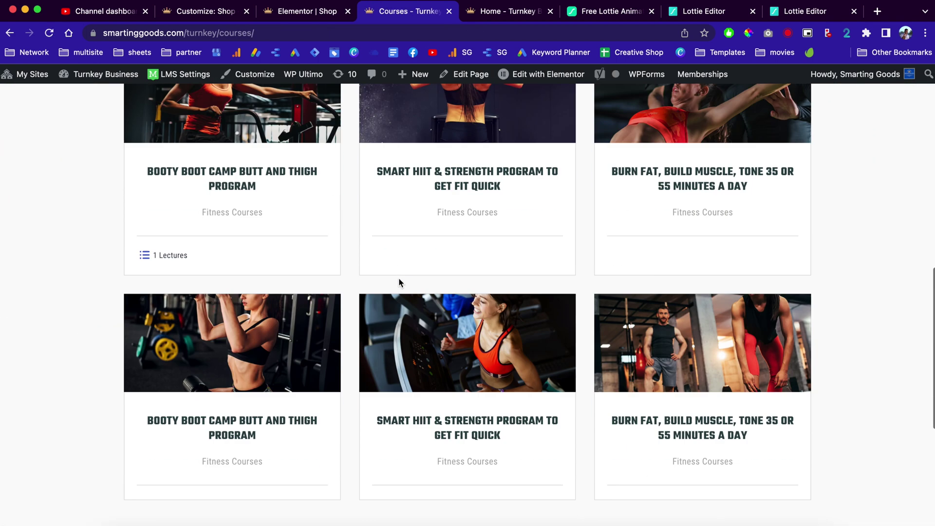
{"action": "scroll", "coordinate": [399, 282], "scroll_direction": "down", "scroll_amount": 5}
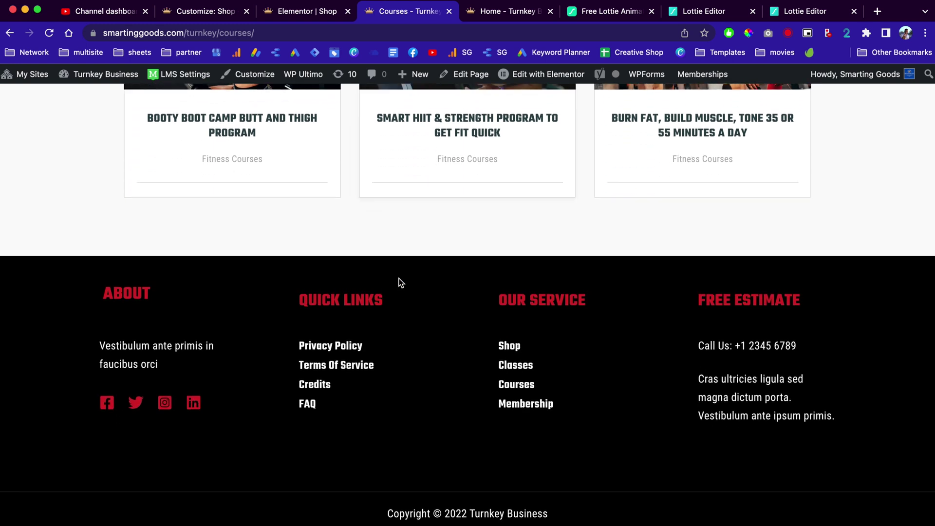
{"action": "scroll", "coordinate": [399, 282], "scroll_direction": "up", "scroll_amount": 20}
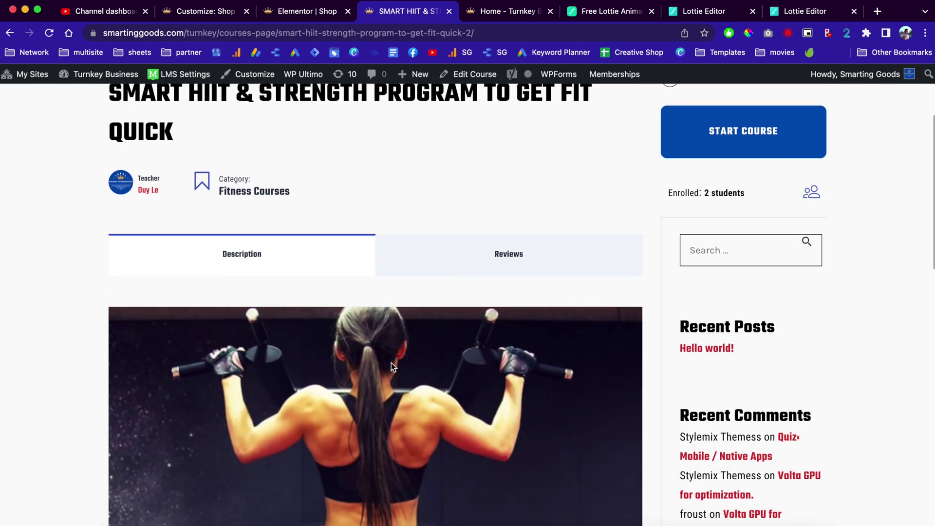
{"action": "scroll", "coordinate": [424, 297], "scroll_direction": "down", "scroll_amount": 3}
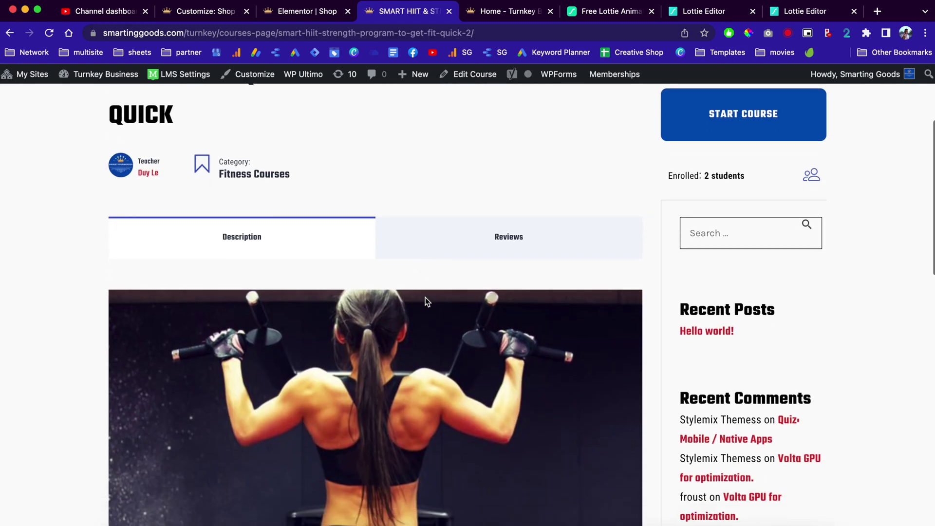
{"action": "scroll", "coordinate": [510, 217], "scroll_direction": "up", "scroll_amount": 3}
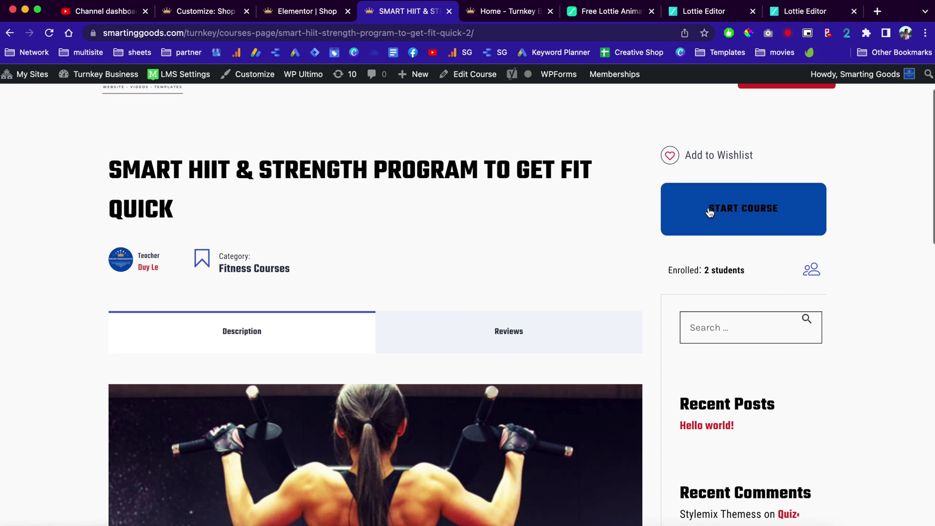
{"action": "scroll", "coordinate": [526, 238], "scroll_direction": "up", "scroll_amount": 3}
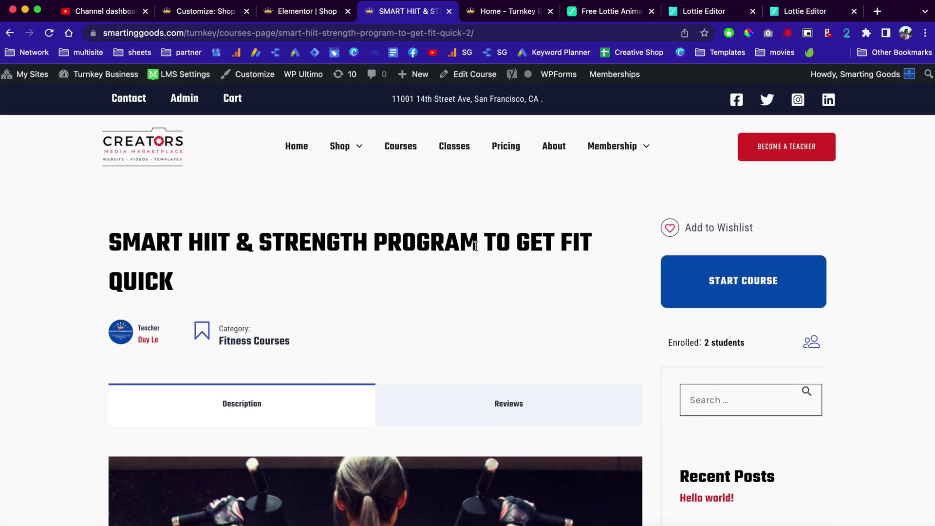